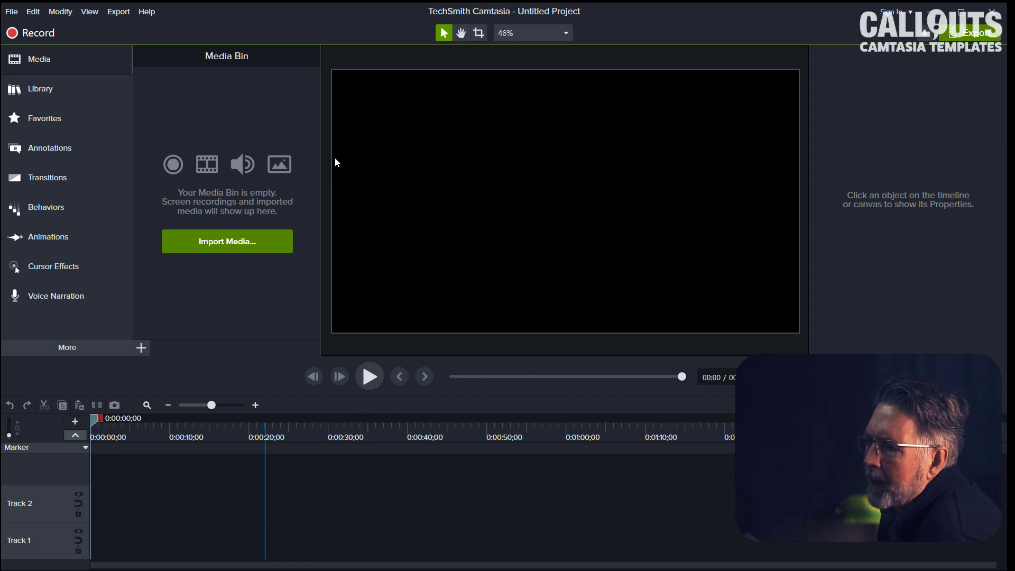
Expand the 071_CalendarAssets folder in the Library
{"action": "left_click", "coordinate": [56, 92]}
{"action": "scroll", "coordinate": [242, 160], "scroll_direction": "down", "scroll_amount": 3}
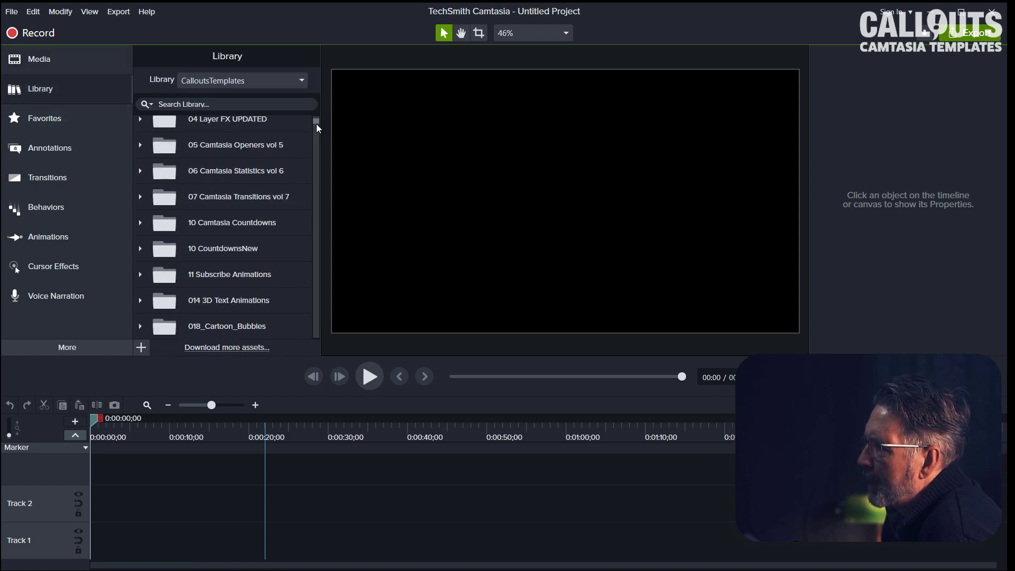
{"action": "left_click_drag", "start_coordinate": [316, 124], "coordinate": [318, 270]}
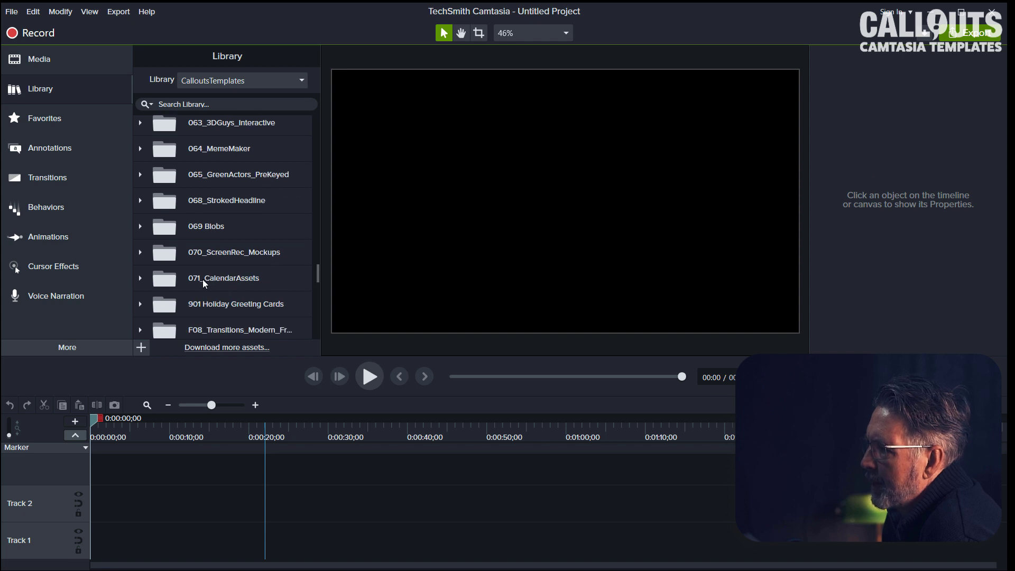
{"action": "left_click", "coordinate": [141, 279]}
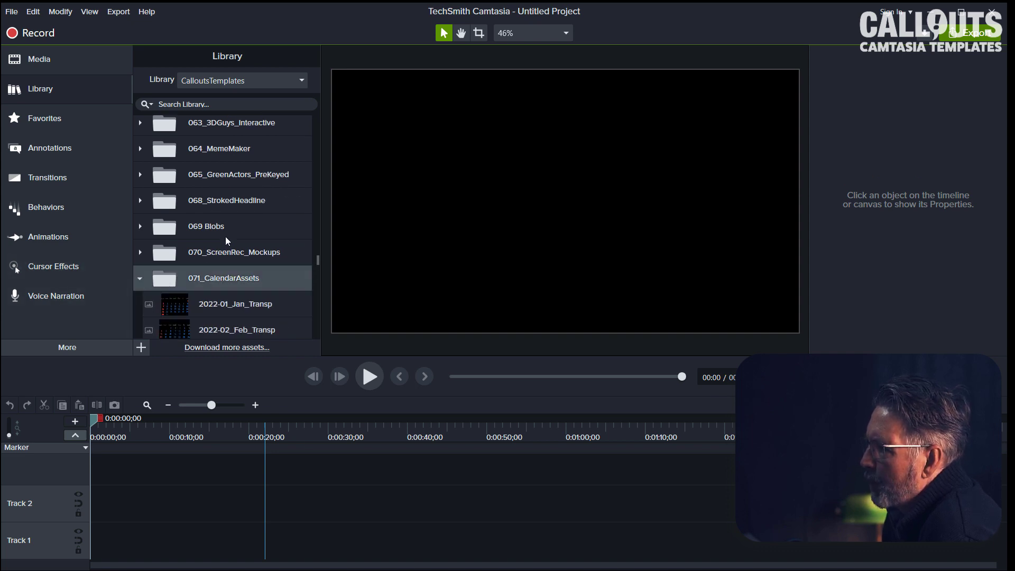
Browse the 2022 monthly calendar assets, selecting the Jan–Dec run, then only January
{"action": "scroll", "coordinate": [233, 241], "scroll_direction": "down", "scroll_amount": 3}
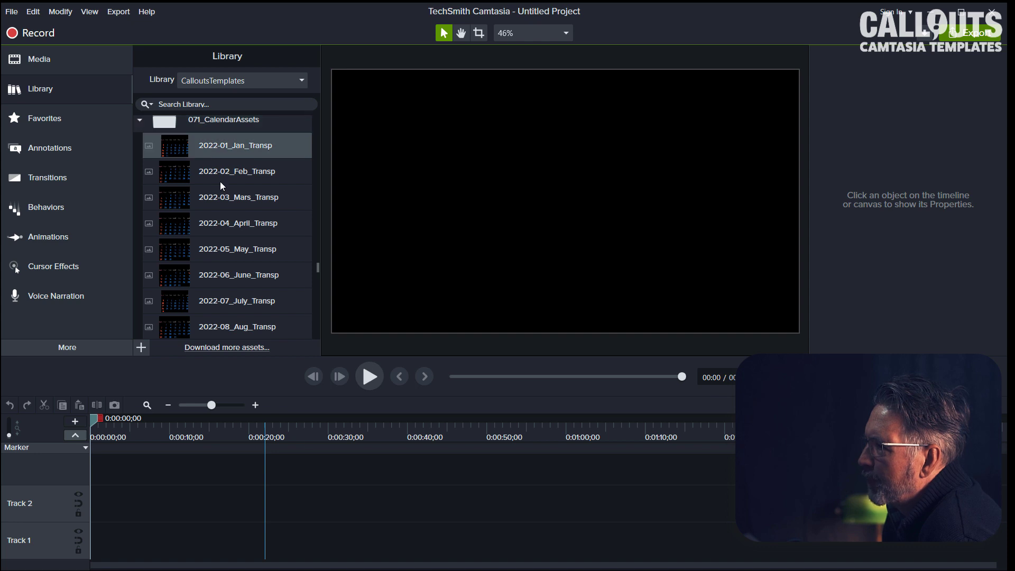
{"action": "scroll", "coordinate": [221, 186], "scroll_direction": "down", "scroll_amount": 1}
{"action": "scroll", "coordinate": [221, 189], "scroll_direction": "down", "scroll_amount": 1}
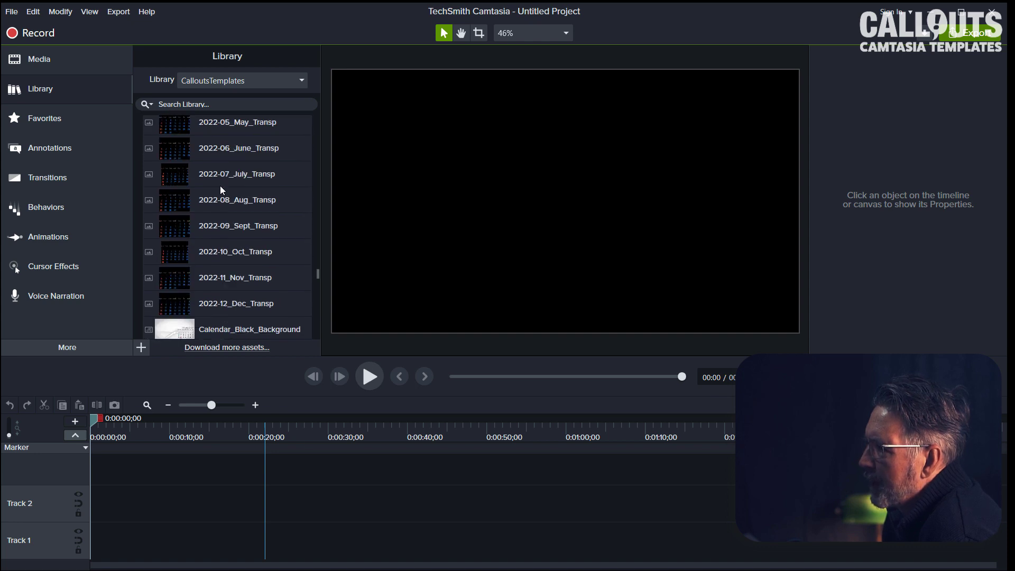
{"action": "left_click", "coordinate": [220, 309], "text": "shift"}
{"action": "scroll", "coordinate": [243, 260], "scroll_direction": "up", "scroll_amount": 3}
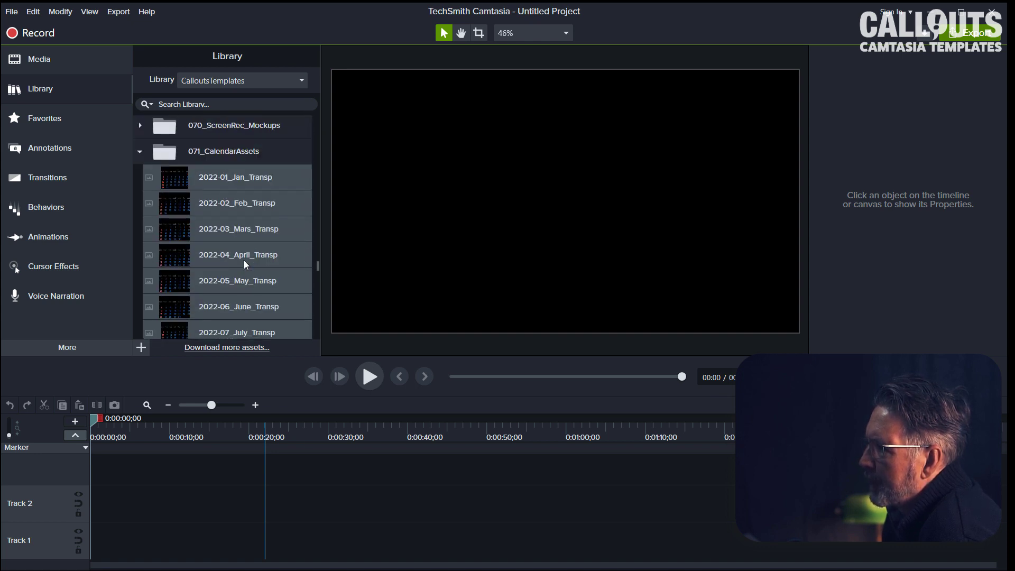
{"action": "left_click", "coordinate": [201, 182]}
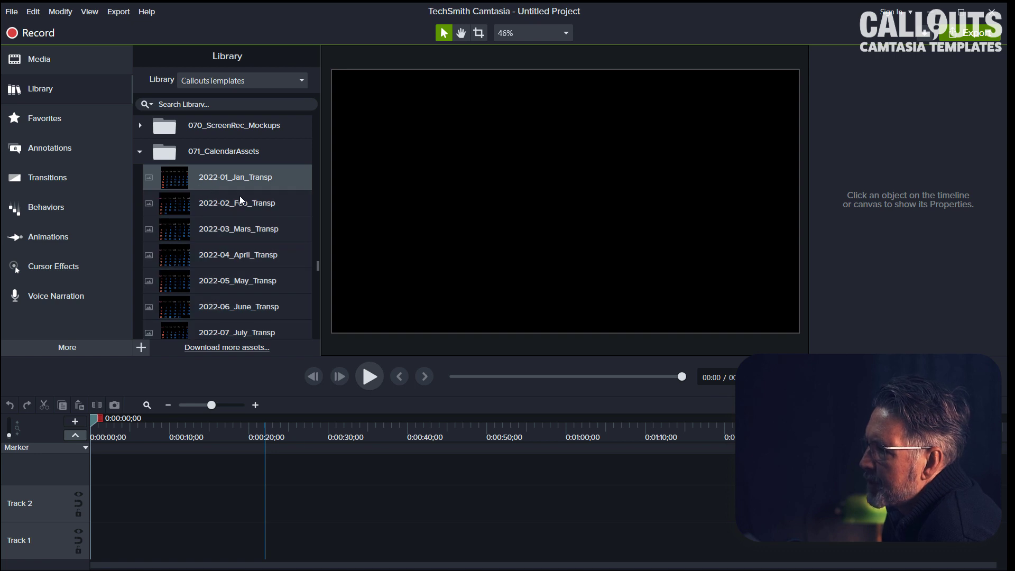
{"action": "scroll", "coordinate": [234, 228], "scroll_direction": "down", "scroll_amount": 1}
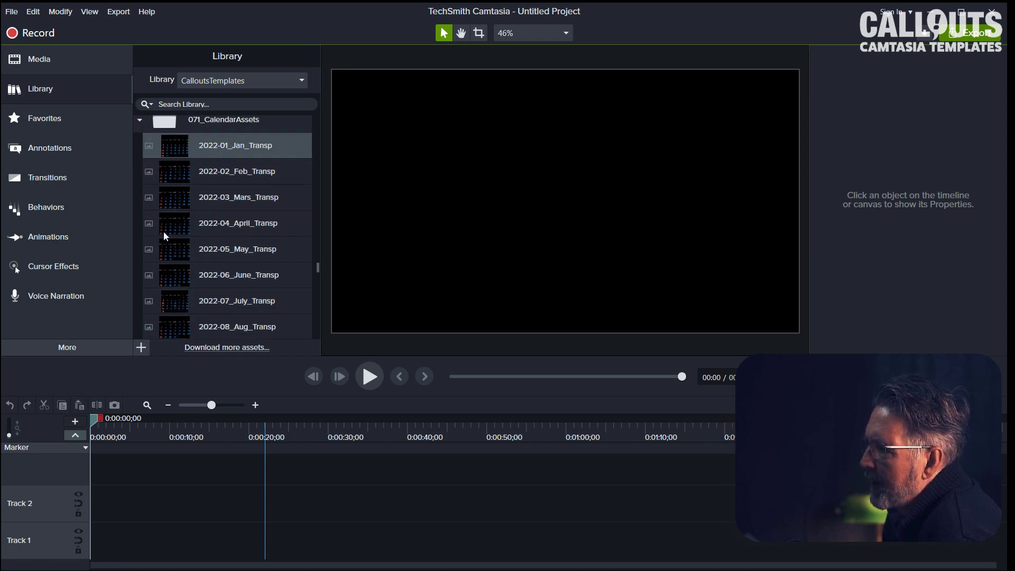
{"action": "left_click_drag", "start_coordinate": [173, 148], "coordinate": [284, 503]}
{"action": "left_click_drag", "start_coordinate": [261, 438], "coordinate": [287, 440]}
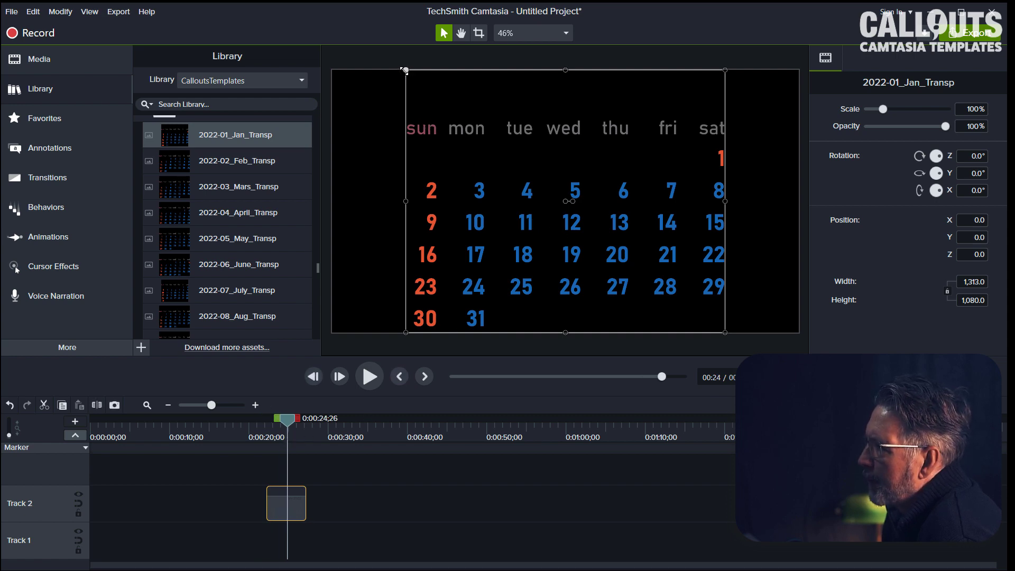
{"action": "left_click_drag", "start_coordinate": [405, 70], "coordinate": [497, 144]}
{"action": "left_click_drag", "start_coordinate": [618, 271], "coordinate": [672, 261]}
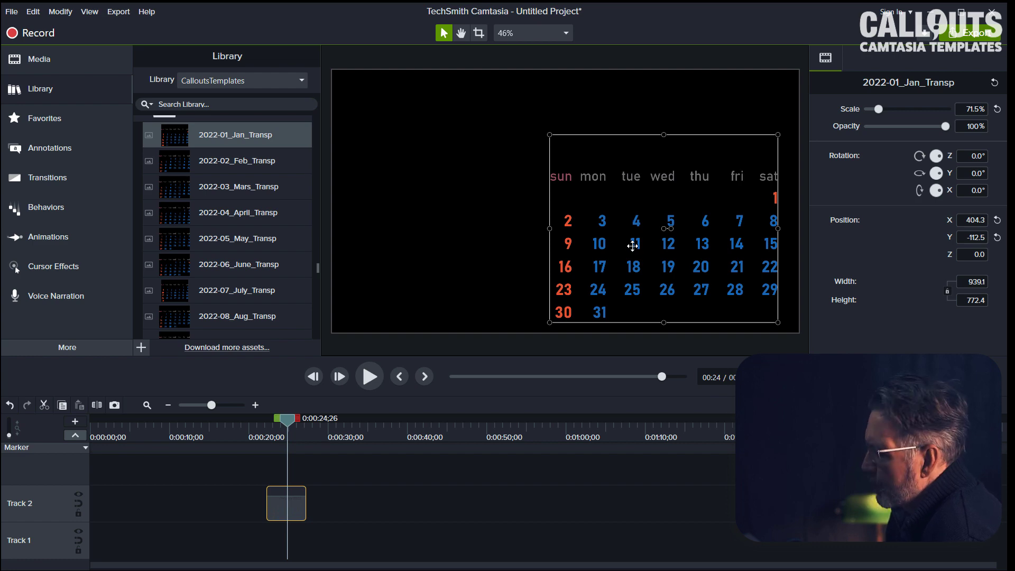
{"action": "key", "text": "Delete"}
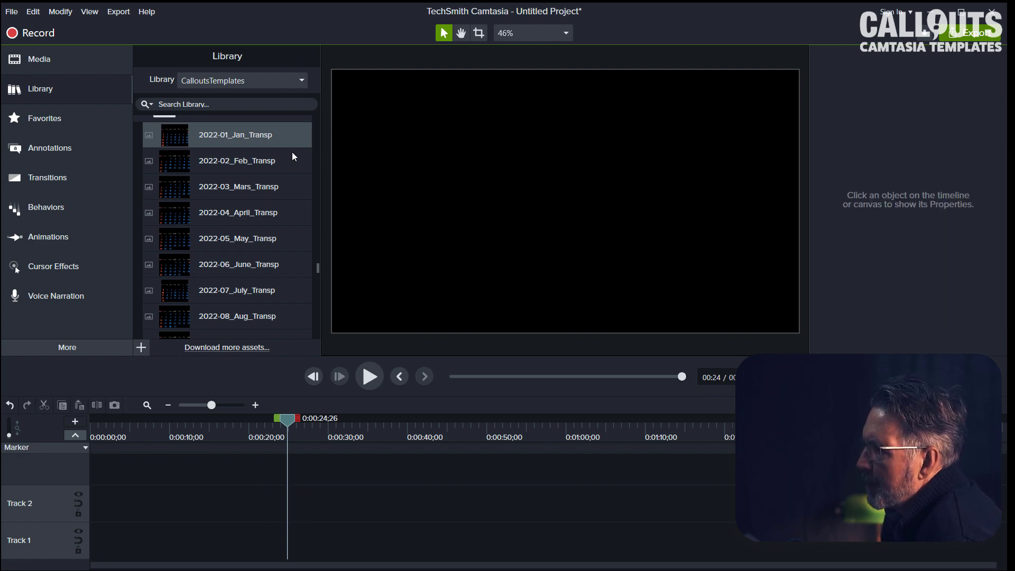
{"action": "scroll", "coordinate": [234, 231], "scroll_direction": "down", "scroll_amount": 5}
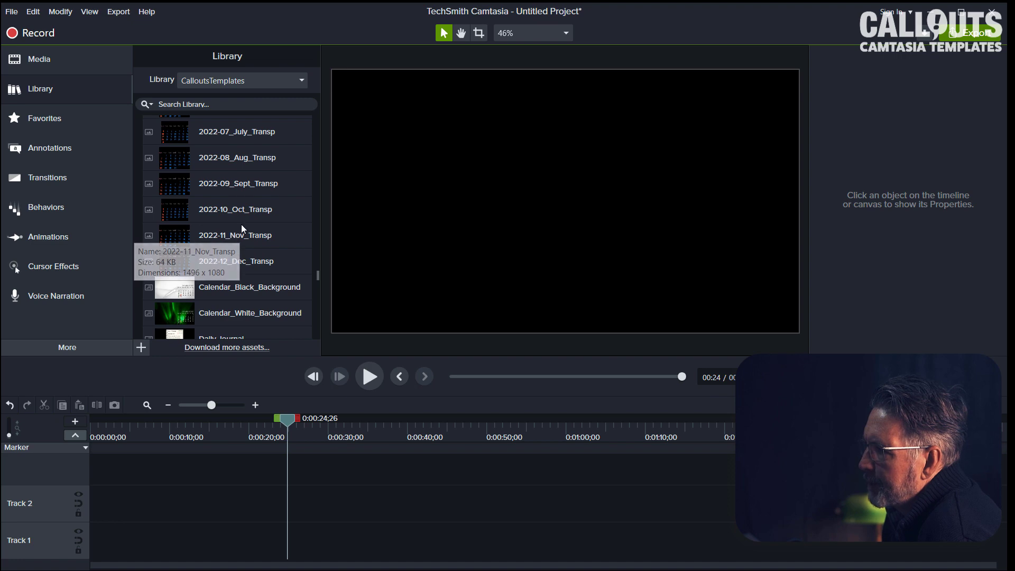
{"action": "scroll", "coordinate": [243, 210], "scroll_direction": "down", "scroll_amount": 8}
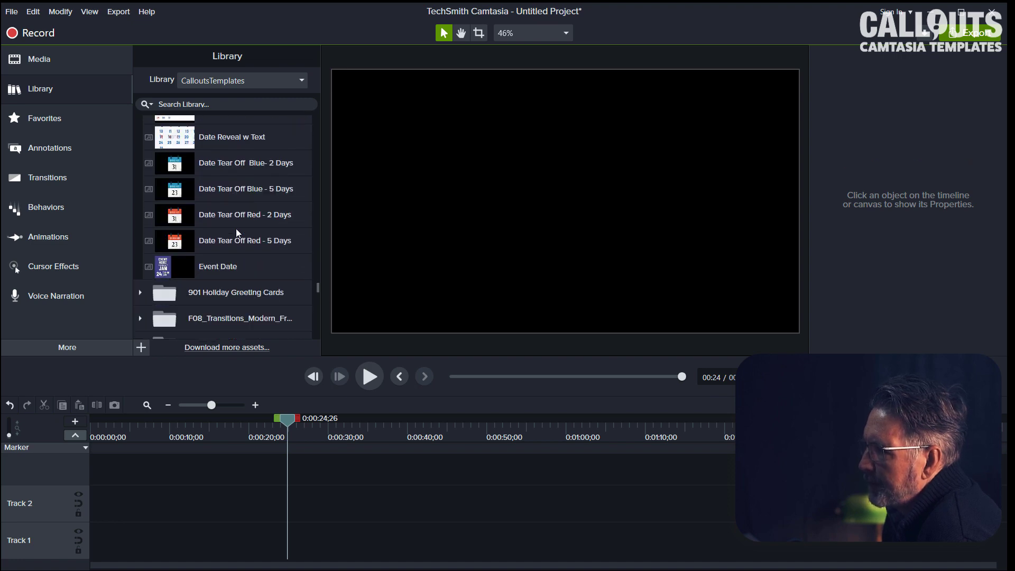
{"action": "scroll", "coordinate": [236, 229], "scroll_direction": "down", "scroll_amount": 2}
{"action": "scroll", "coordinate": [236, 229], "scroll_direction": "up", "scroll_amount": 6}
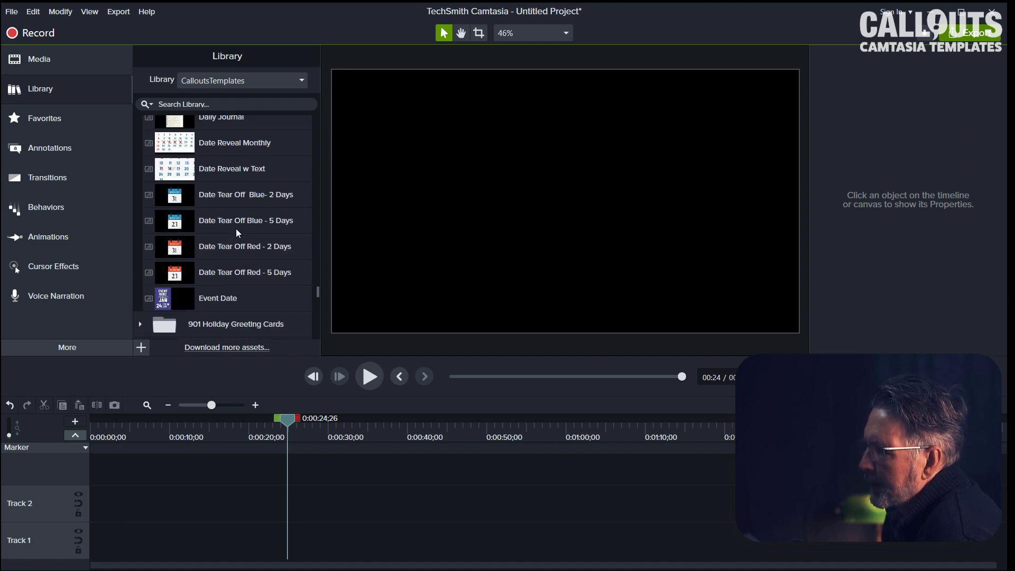
{"action": "scroll", "coordinate": [236, 232], "scroll_direction": "up", "scroll_amount": 2}
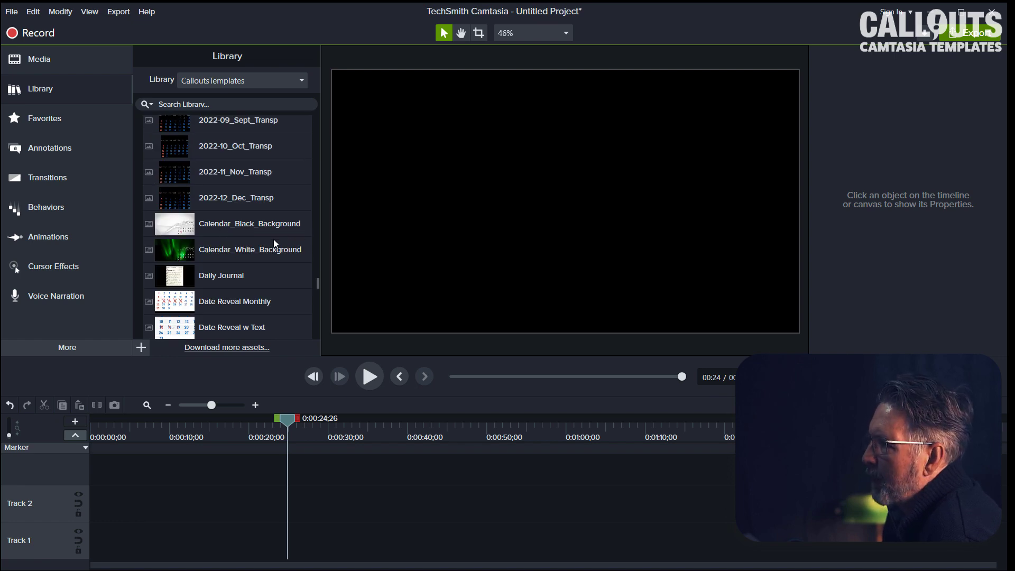
{"action": "left_click", "coordinate": [188, 231]}
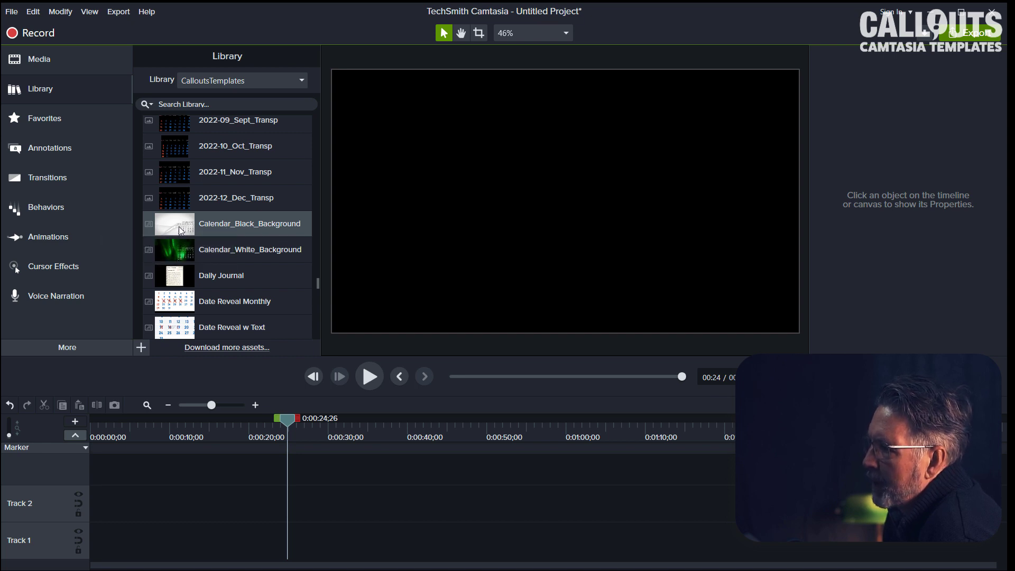
Add Calendar_Black_Background to Track 1, then bring up the calendar assets folder in File Explorer
{"action": "left_click_drag", "start_coordinate": [179, 233], "coordinate": [265, 553]}
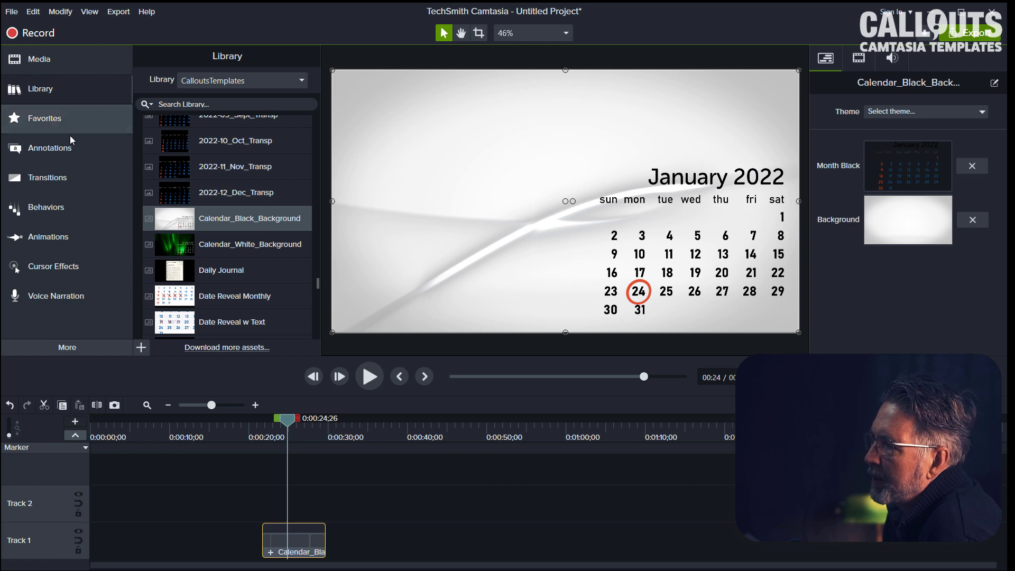
{"action": "scroll", "coordinate": [192, 177], "scroll_direction": "up", "scroll_amount": 5}
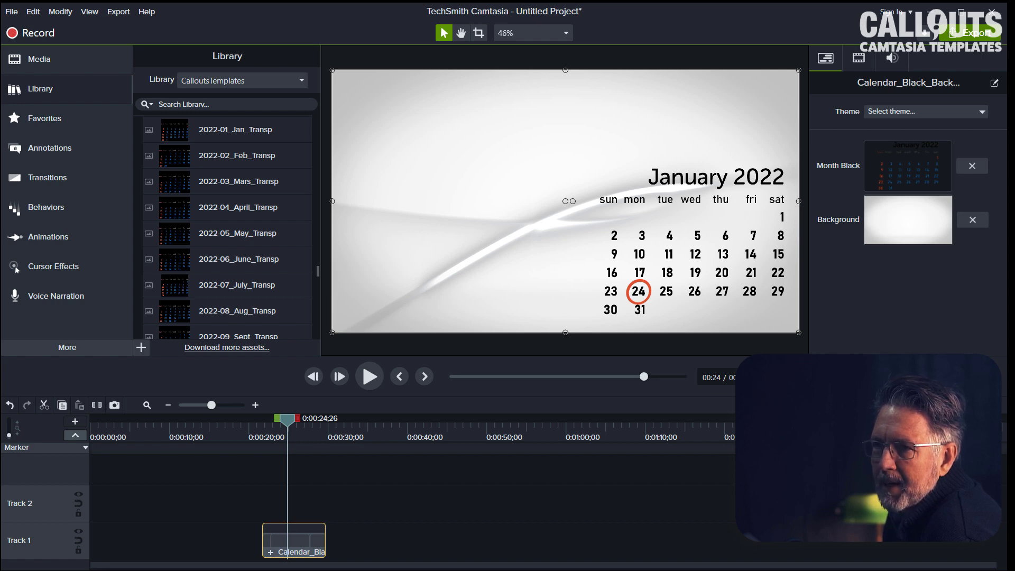
{"action": "key", "text": "alt+Tab"}
Replace the template's month image with 2022-02_Feb_Transp.png from 2022 Calendar Months Transparent
{"action": "left_click_drag", "start_coordinate": [292, 49], "coordinate": [261, 49]}
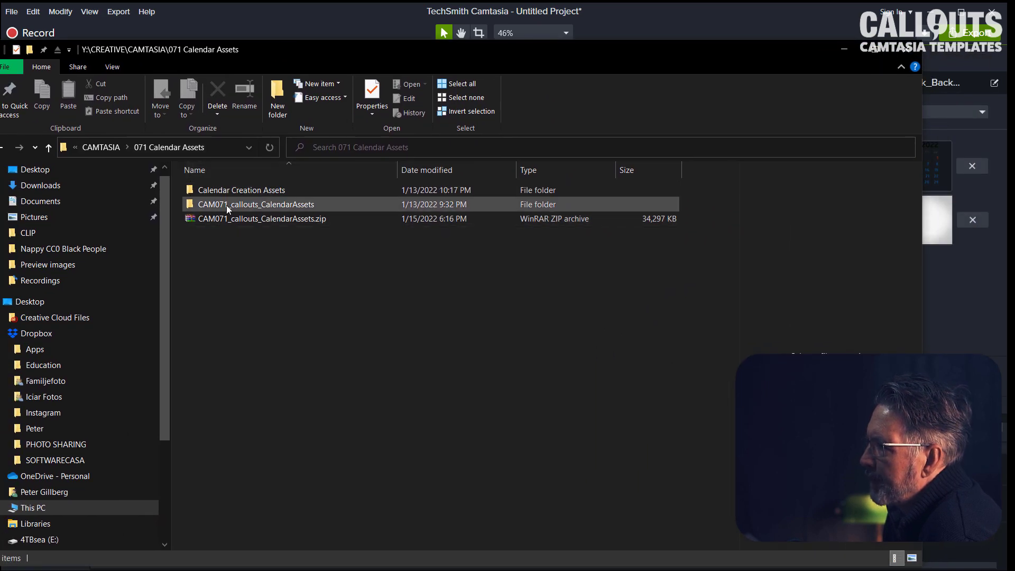
{"action": "double_click", "coordinate": [227, 206]}
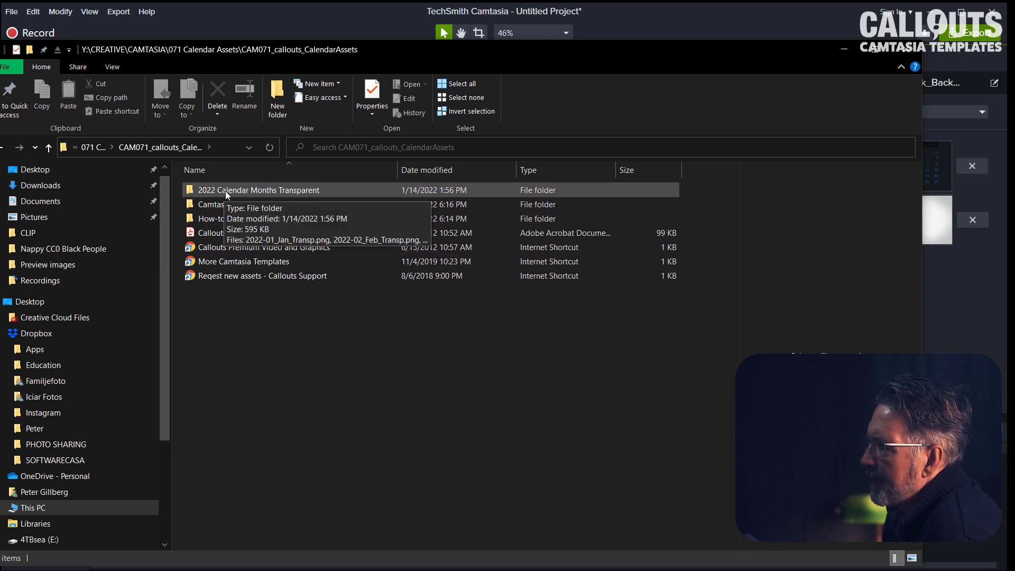
{"action": "double_click", "coordinate": [225, 192]}
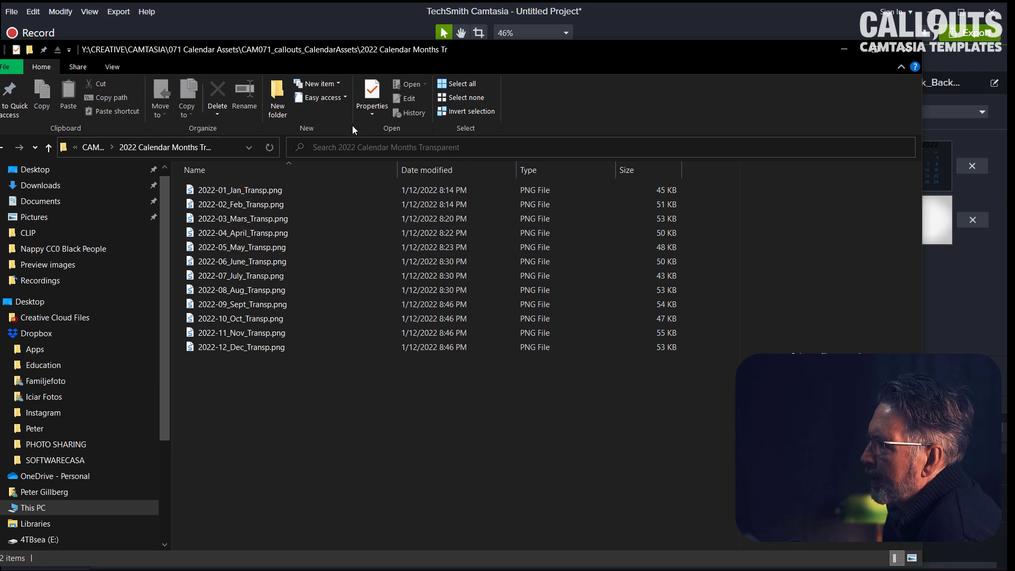
{"action": "left_click_drag", "start_coordinate": [348, 54], "coordinate": [266, 238]}
{"action": "left_click_drag", "start_coordinate": [107, 396], "coordinate": [893, 179]}
{"action": "left_click_drag", "start_coordinate": [634, 240], "coordinate": [509, 452]}
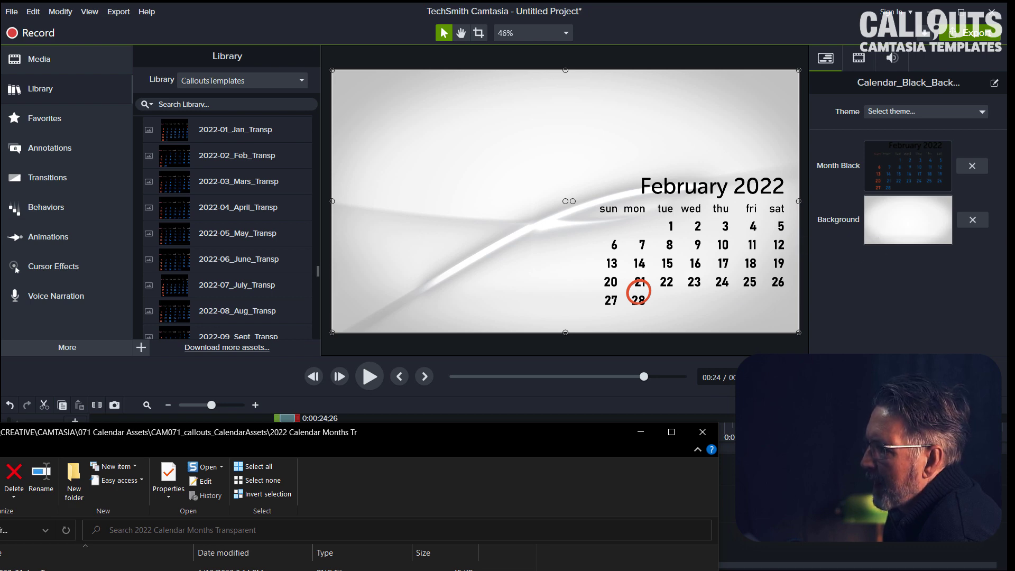
Minimize Explorer and set the template's Background slot to the beige bokeh image
{"action": "left_click_drag", "start_coordinate": [528, 431], "coordinate": [494, 375]}
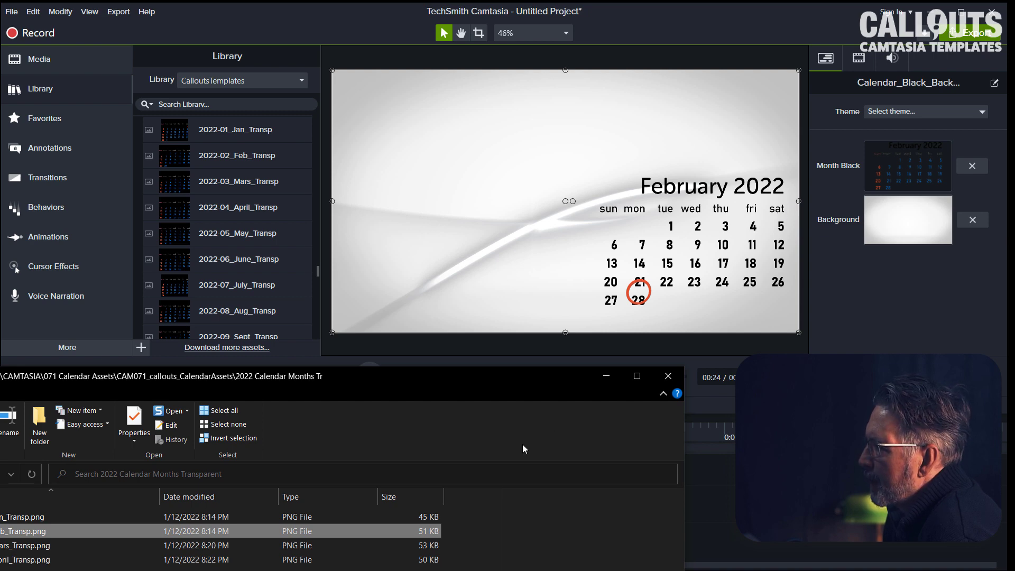
{"action": "left_click", "coordinate": [606, 375]}
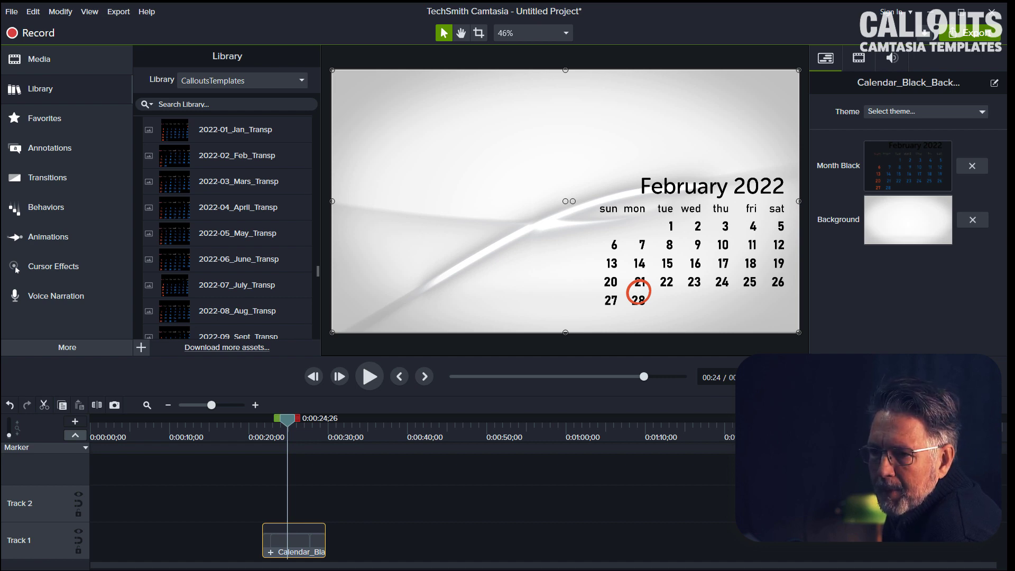
{"action": "left_click_drag", "start_coordinate": [889, 233], "coordinate": [904, 238]}
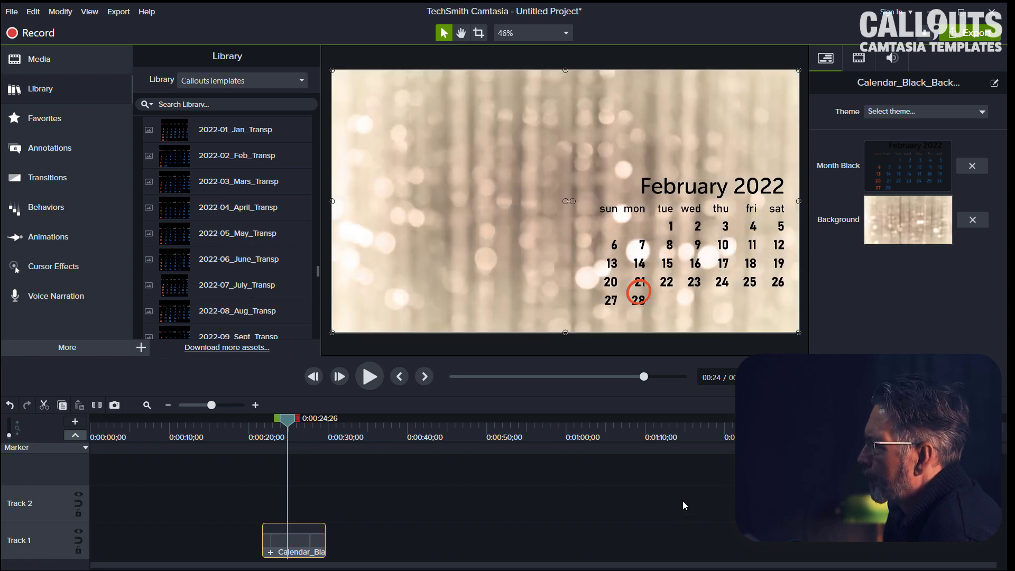
Preview the new background, then scrub back to about 0:00:25
{"action": "left_click", "coordinate": [372, 376]}
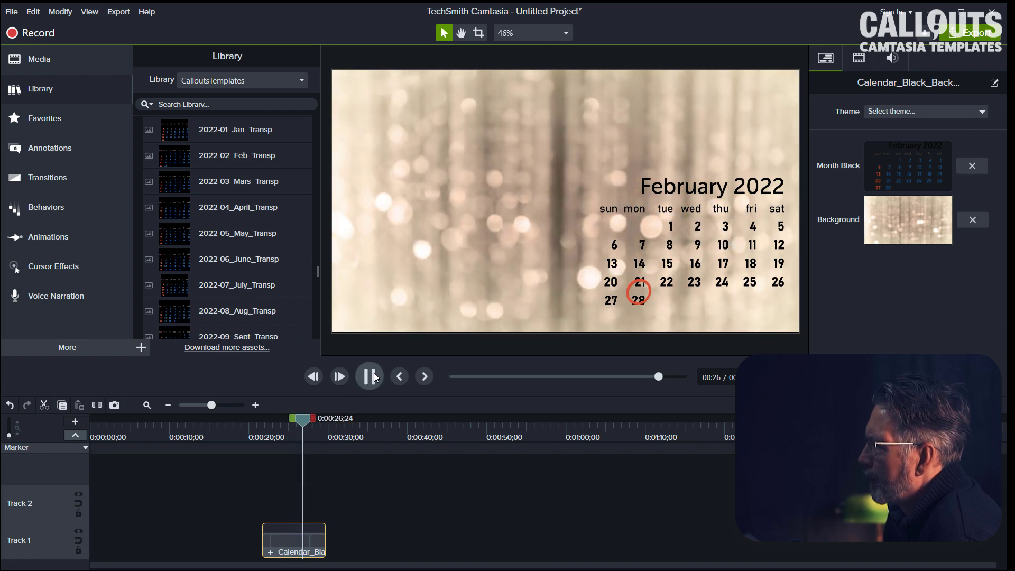
{"action": "left_click", "coordinate": [371, 374]}
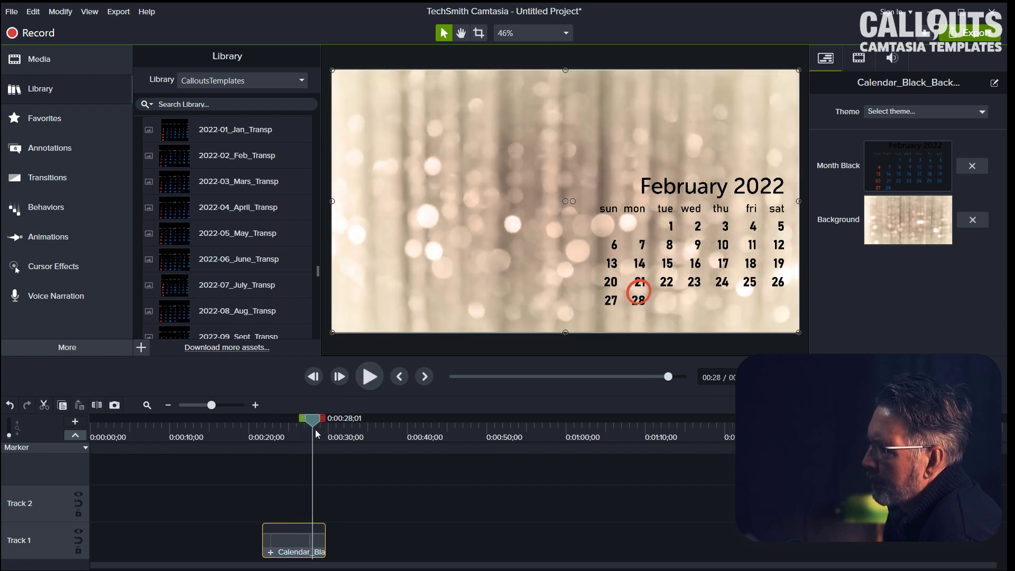
{"action": "left_click_drag", "start_coordinate": [317, 431], "coordinate": [285, 436]}
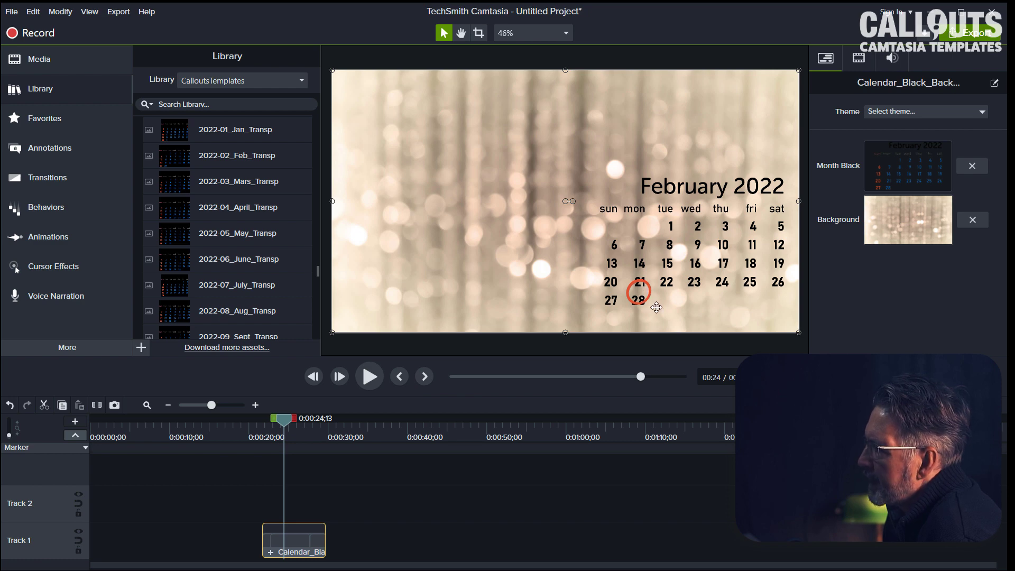
Inside the template group, move the red Ring-Draw circle onto a different February day
{"action": "double_click", "coordinate": [271, 553]}
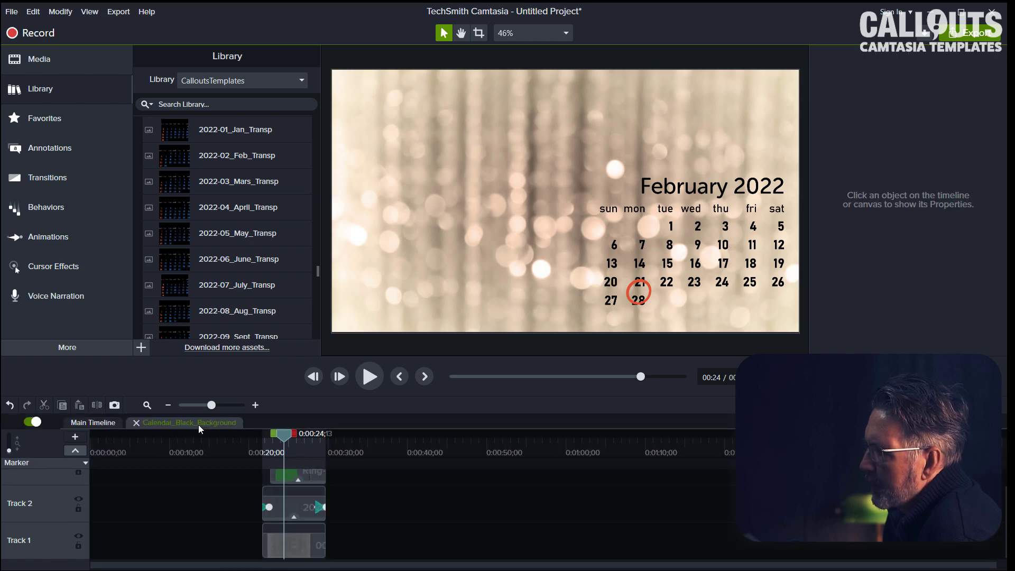
{"action": "scroll", "coordinate": [304, 496], "scroll_direction": "up", "scroll_amount": 1}
{"action": "left_click", "coordinate": [305, 487]}
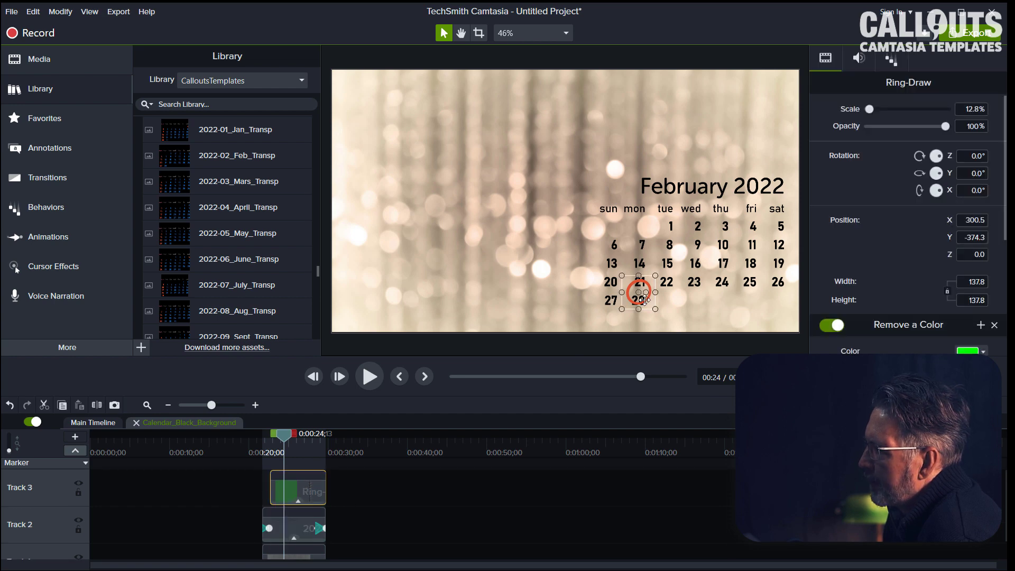
{"action": "left_click_drag", "start_coordinate": [645, 299], "coordinate": [645, 272]}
{"action": "left_click", "coordinate": [532, 481]}
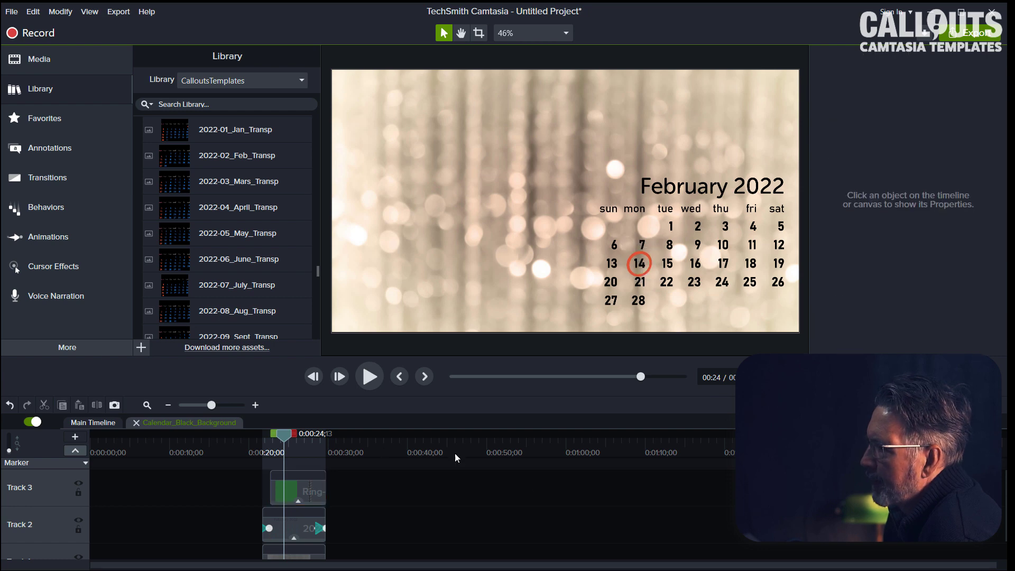
On the main timeline, rewind to about 0:21 and play the February calendar
{"action": "left_click", "coordinate": [99, 422]}
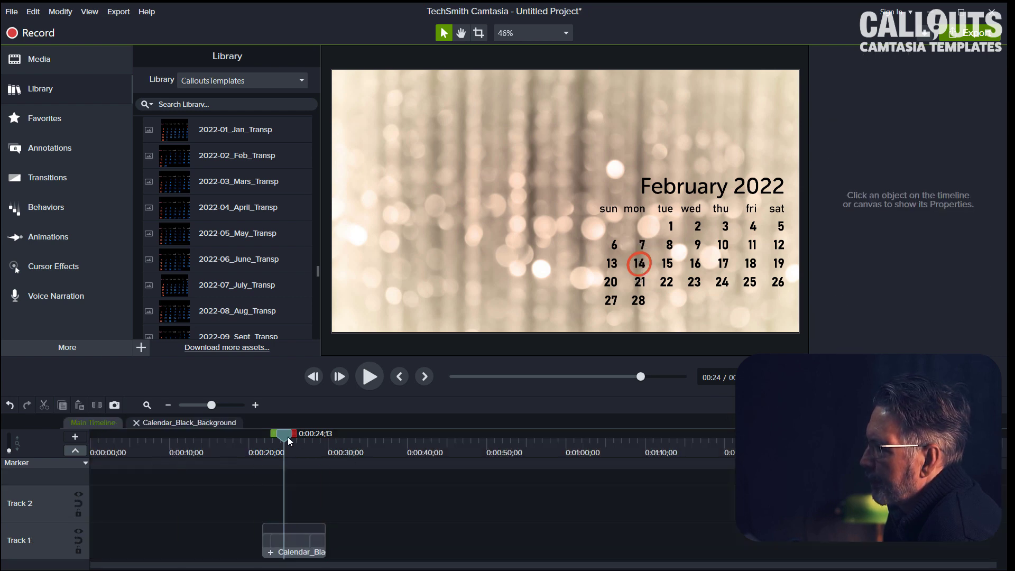
{"action": "left_click_drag", "start_coordinate": [285, 435], "coordinate": [258, 440]}
{"action": "left_click", "coordinate": [369, 377]}
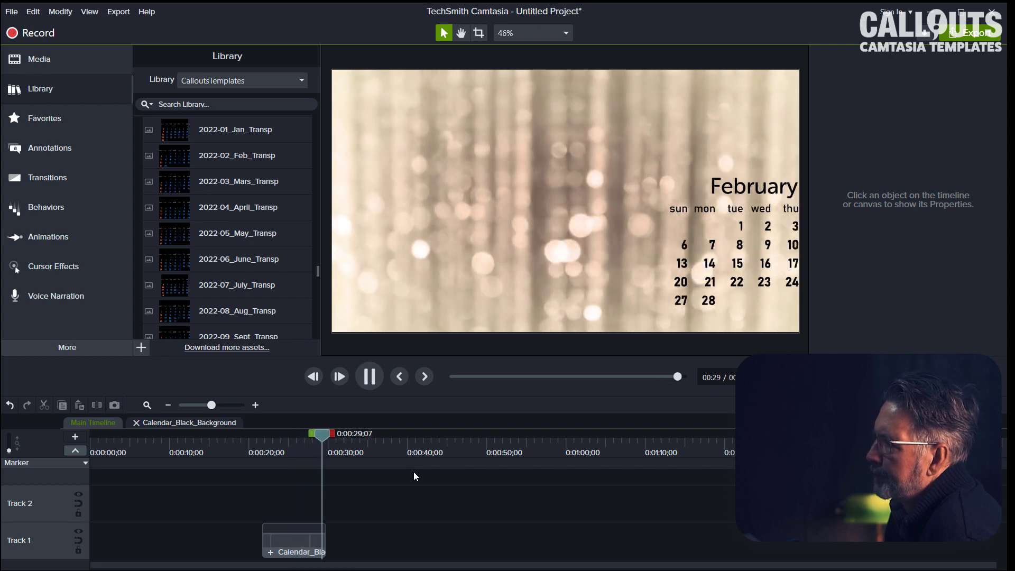
Swap the black calendar for Calendar_White_Background on Track 1 and preview January 2022
{"action": "left_click_drag", "start_coordinate": [320, 435], "coordinate": [344, 437]}
{"action": "left_click", "coordinate": [280, 531]}
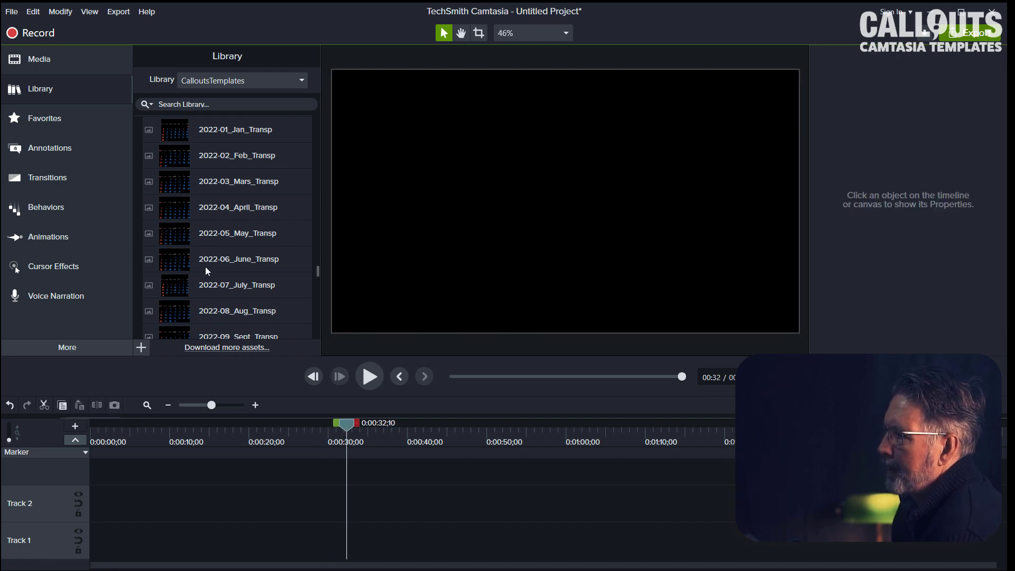
{"action": "scroll", "coordinate": [199, 252], "scroll_direction": "down", "scroll_amount": 5}
{"action": "left_click", "coordinate": [187, 217]}
{"action": "left_click_drag", "start_coordinate": [170, 214], "coordinate": [386, 536]}
{"action": "left_click_drag", "start_coordinate": [346, 418], "coordinate": [380, 438]}
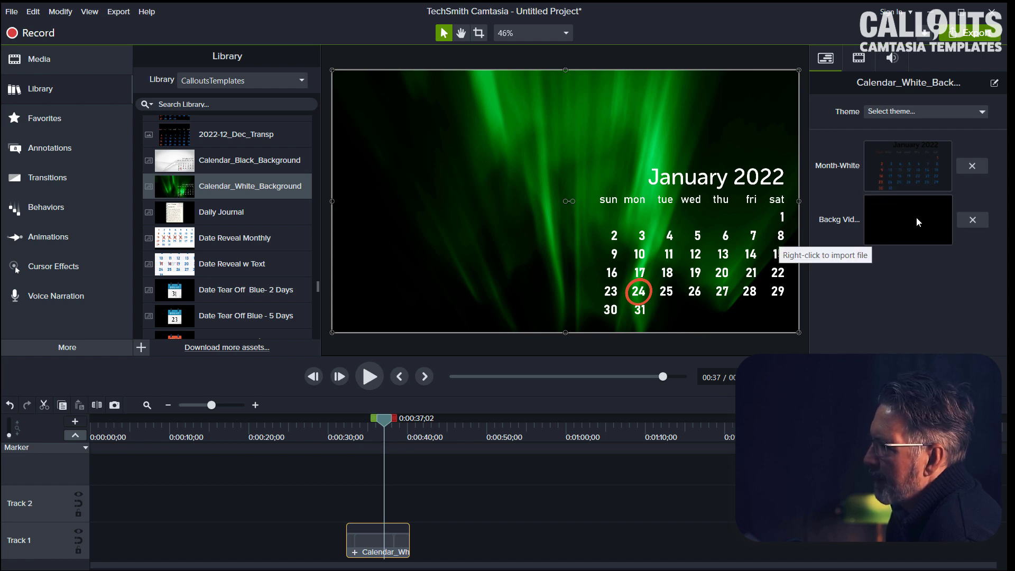
Delete the white calendar clip and place the Daily Journal template on Track 1
{"action": "left_click", "coordinate": [339, 484]}
{"action": "left_click", "coordinate": [381, 539]}
{"action": "key", "text": "Delete"}
{"action": "left_click", "coordinate": [156, 223]}
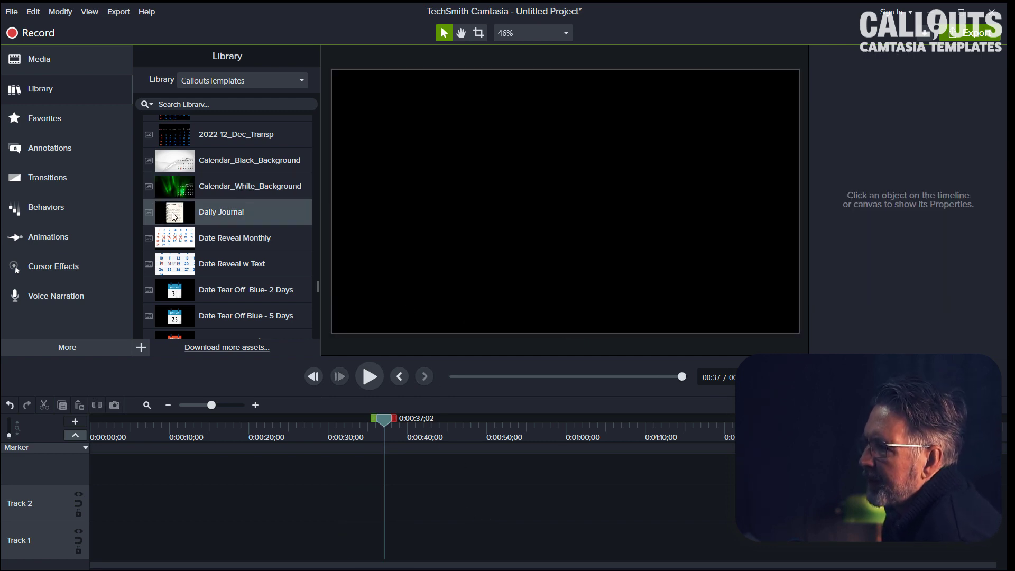
{"action": "left_click_drag", "start_coordinate": [174, 216], "coordinate": [417, 542]}
{"action": "left_click_drag", "start_coordinate": [497, 534], "coordinate": [465, 537]}
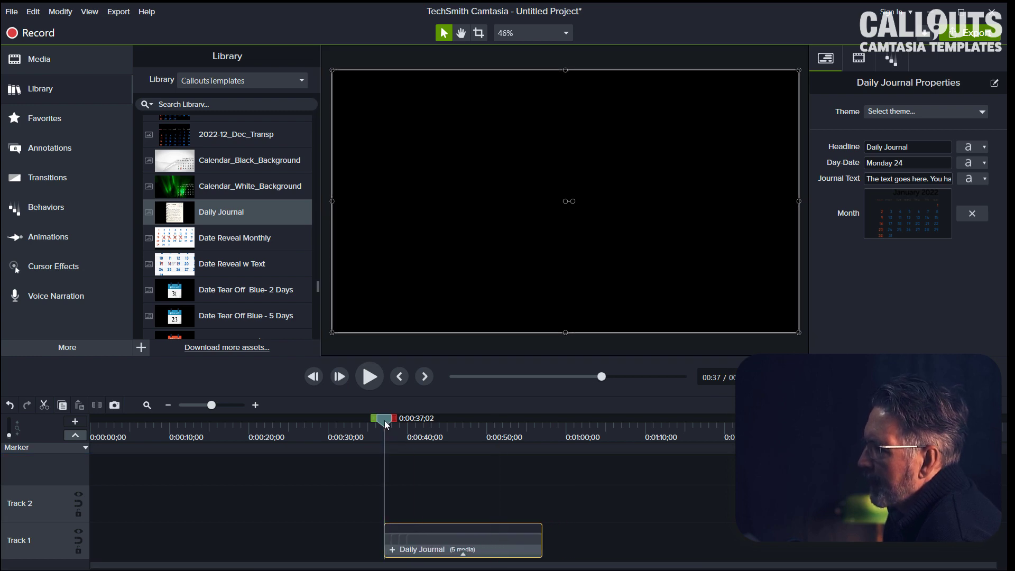
{"action": "left_click_drag", "start_coordinate": [386, 424], "coordinate": [451, 441]}
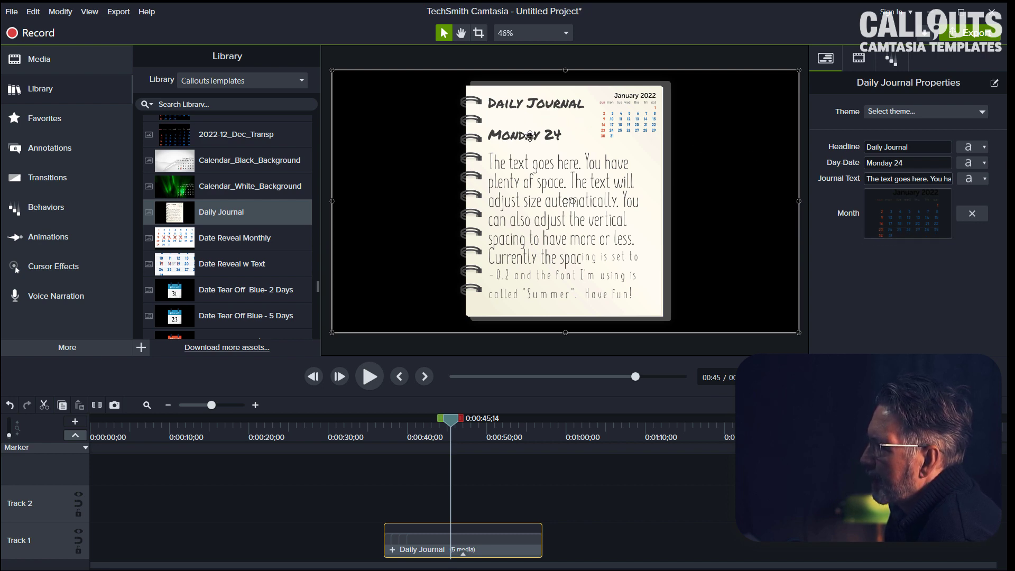
Change the Journal Text to 'add quite a lot of text'
{"action": "left_click", "coordinate": [887, 179]}
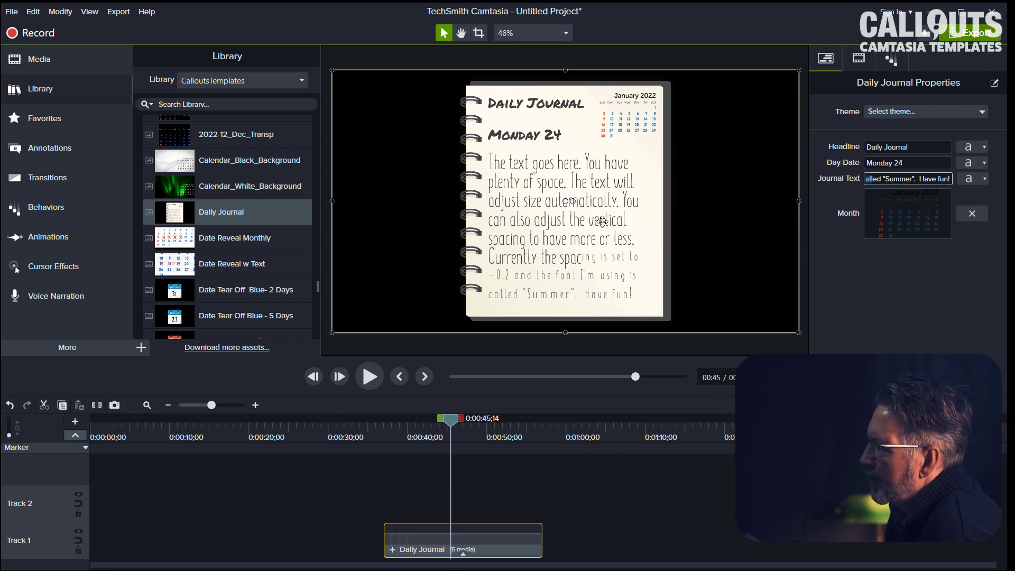
{"action": "left_click_drag", "start_coordinate": [453, 423], "coordinate": [516, 448]}
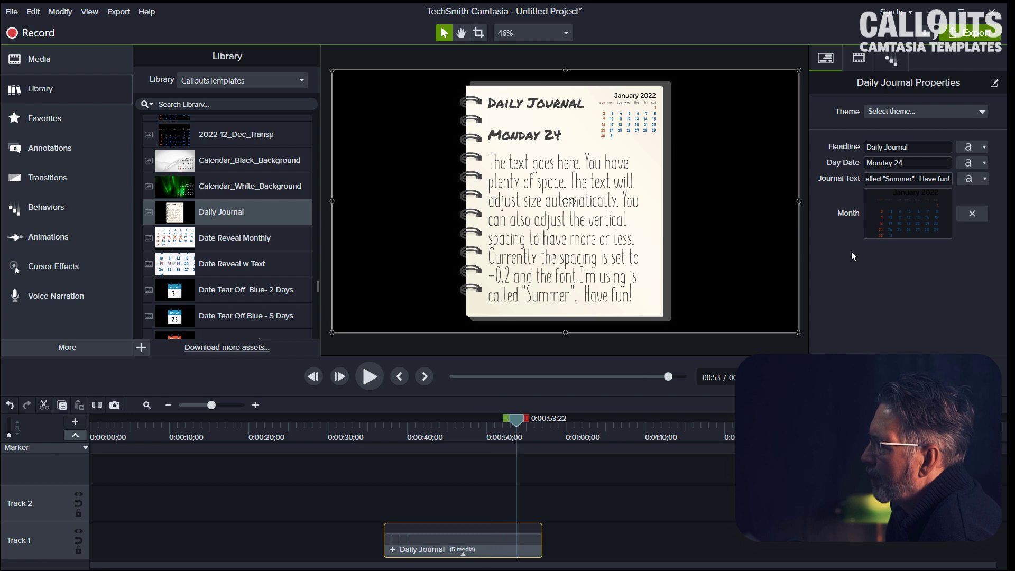
{"action": "left_click", "coordinate": [897, 179]}
{"action": "type", "text": "add quite a lot"}
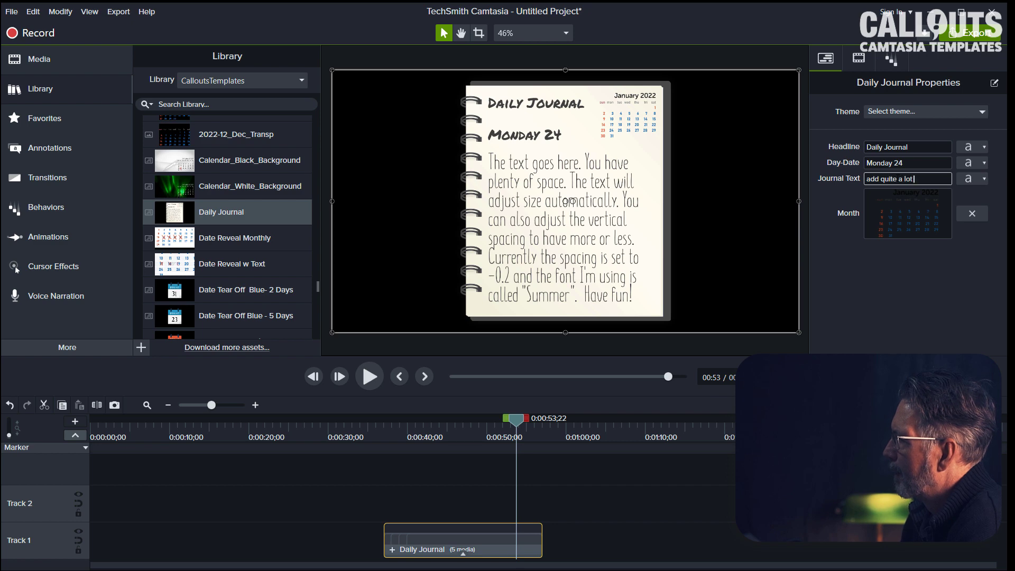
{"action": "type", "text": " of text"}
{"action": "key", "text": "Return"}
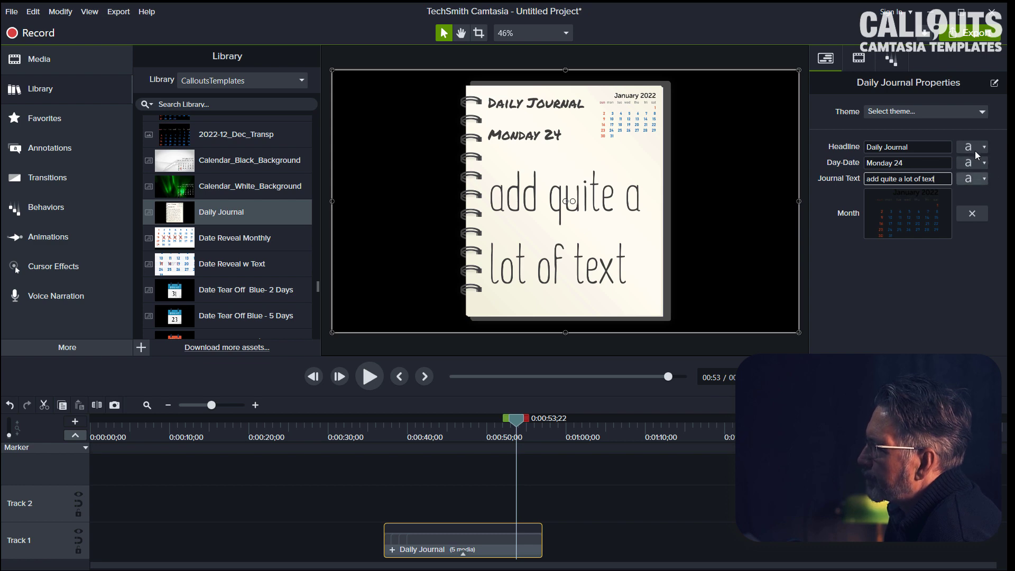
Make the journal text magenta and shrink its size to 117
{"action": "left_click", "coordinate": [982, 179]}
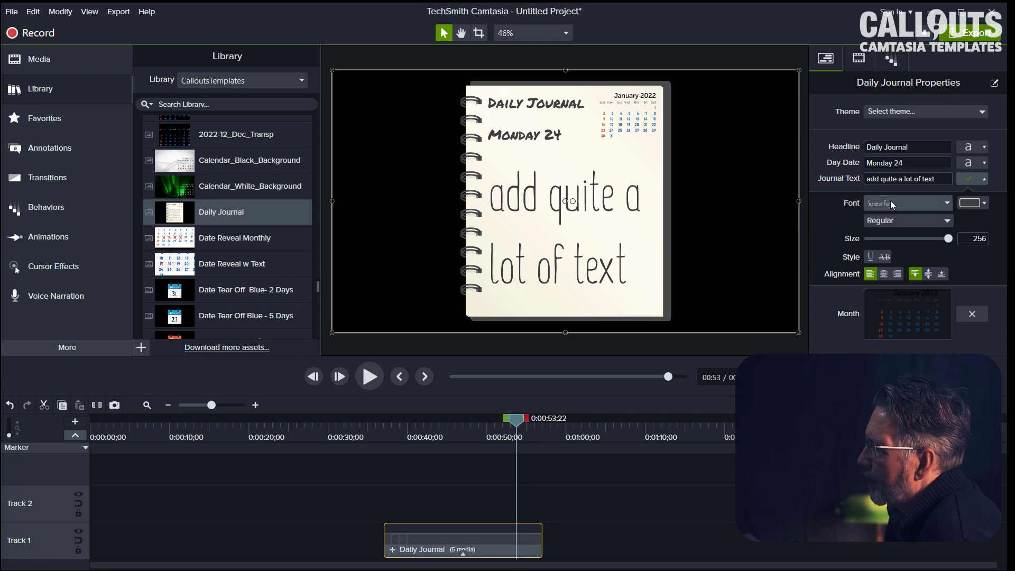
{"action": "left_click", "coordinate": [969, 204]}
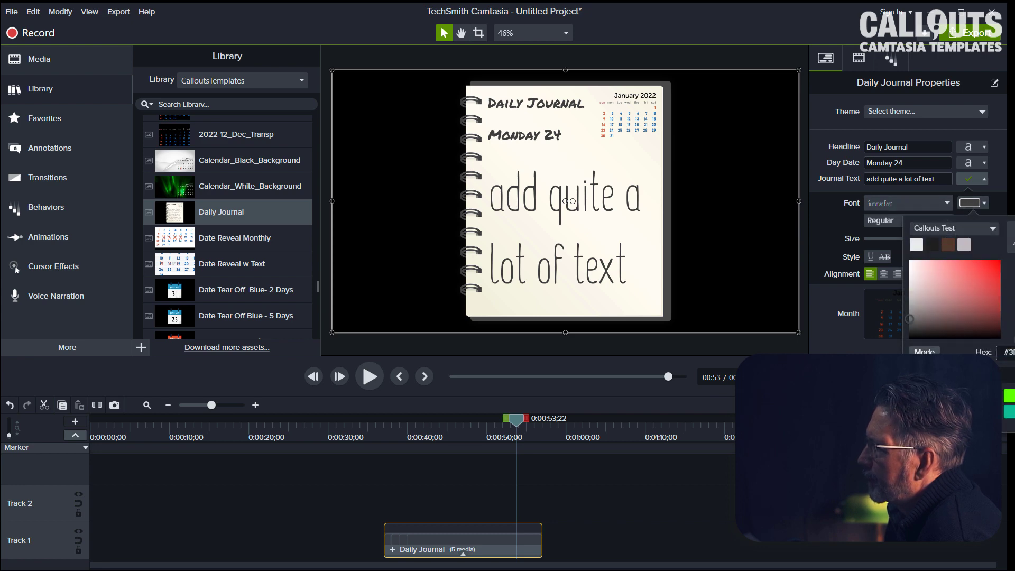
{"action": "key", "text": "Return"}
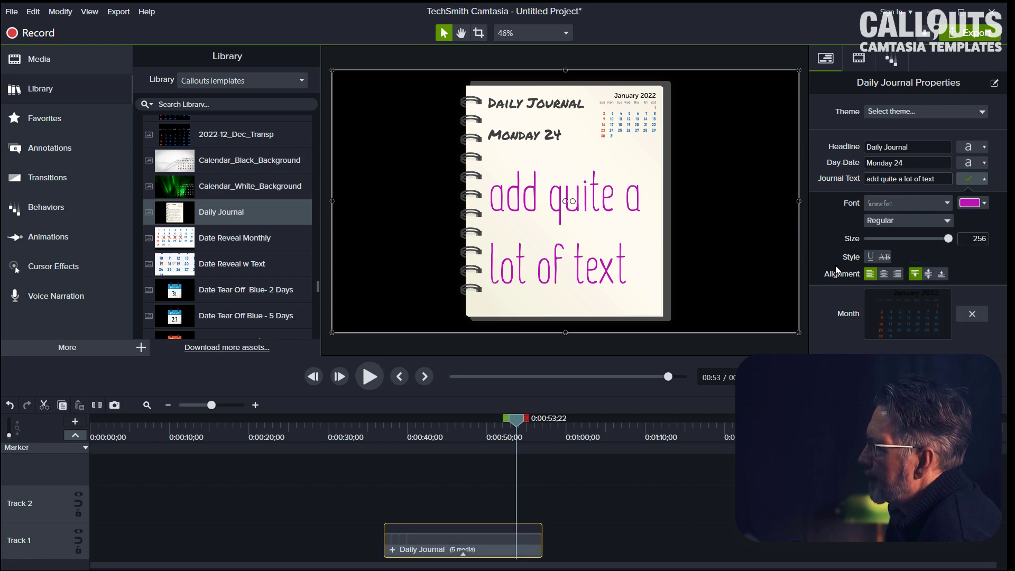
{"action": "left_click_drag", "start_coordinate": [952, 241], "coordinate": [903, 242]}
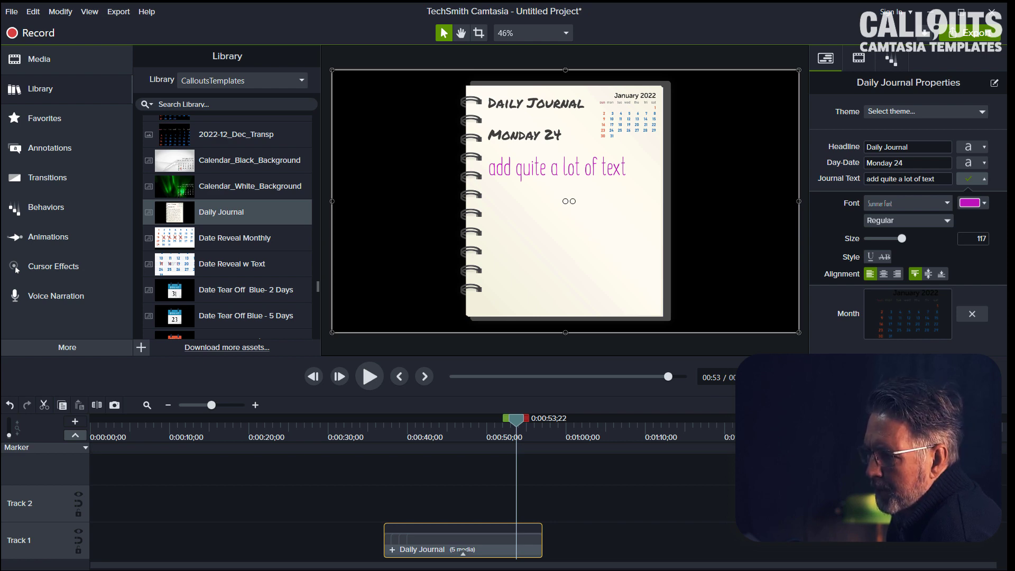
Box-select and delete the Daily Journal group, leaving the timeline empty
{"action": "left_click_drag", "start_coordinate": [441, 503], "coordinate": [494, 559]}
{"action": "key", "text": "Delete"}
{"action": "left_click", "coordinate": [178, 246]}
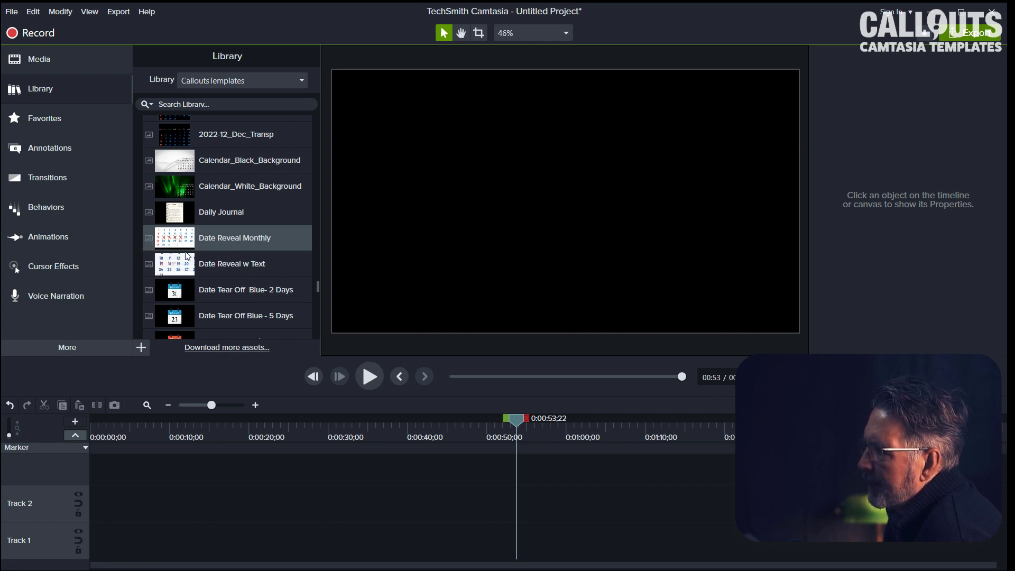
Add Date Reveal Monthly to Track 1 and play its December 2022 reveal animation
{"action": "left_click_drag", "start_coordinate": [175, 238], "coordinate": [521, 528]}
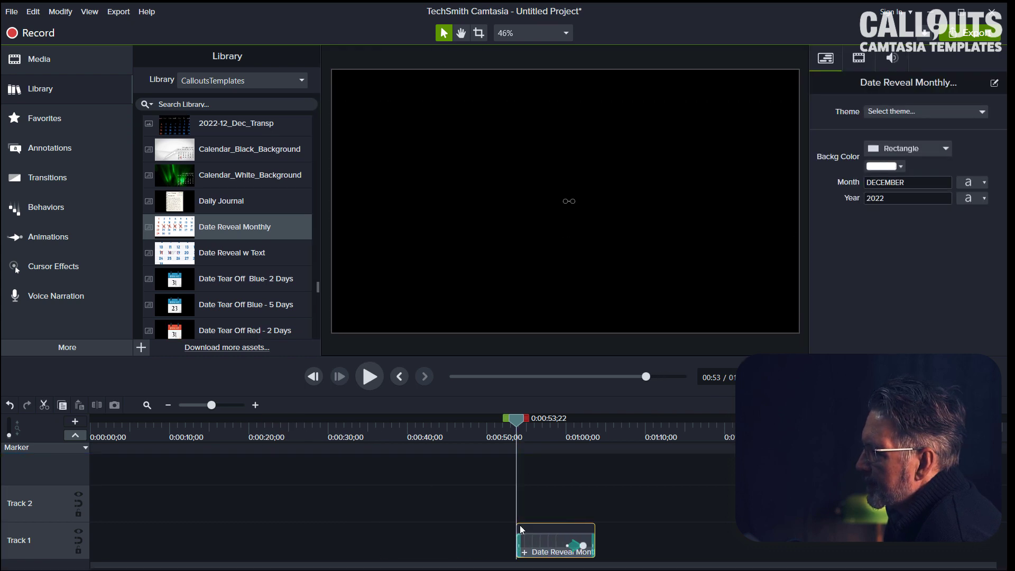
{"action": "left_click", "coordinate": [369, 379]}
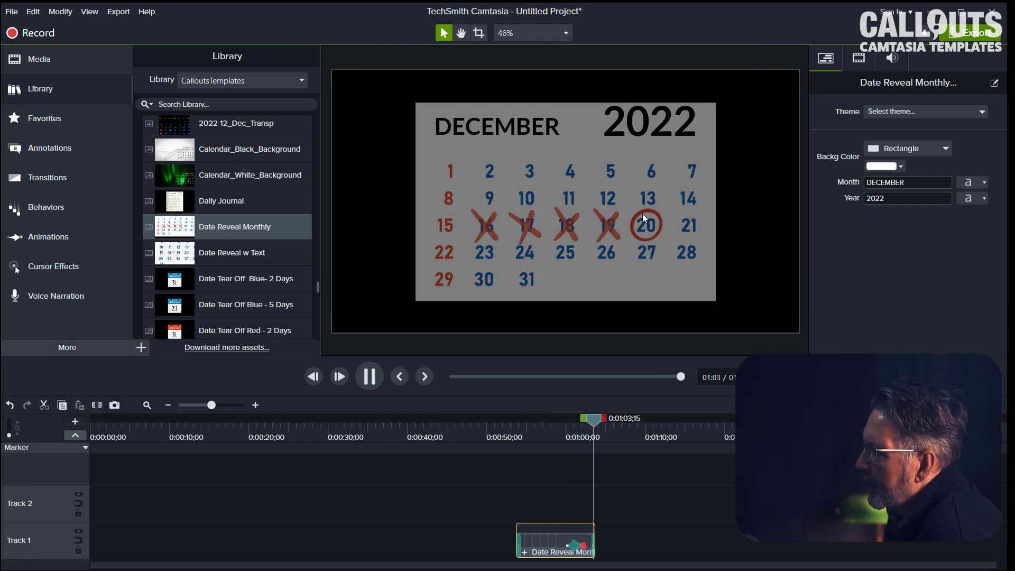
{"action": "left_click_drag", "start_coordinate": [600, 422], "coordinate": [553, 436]}
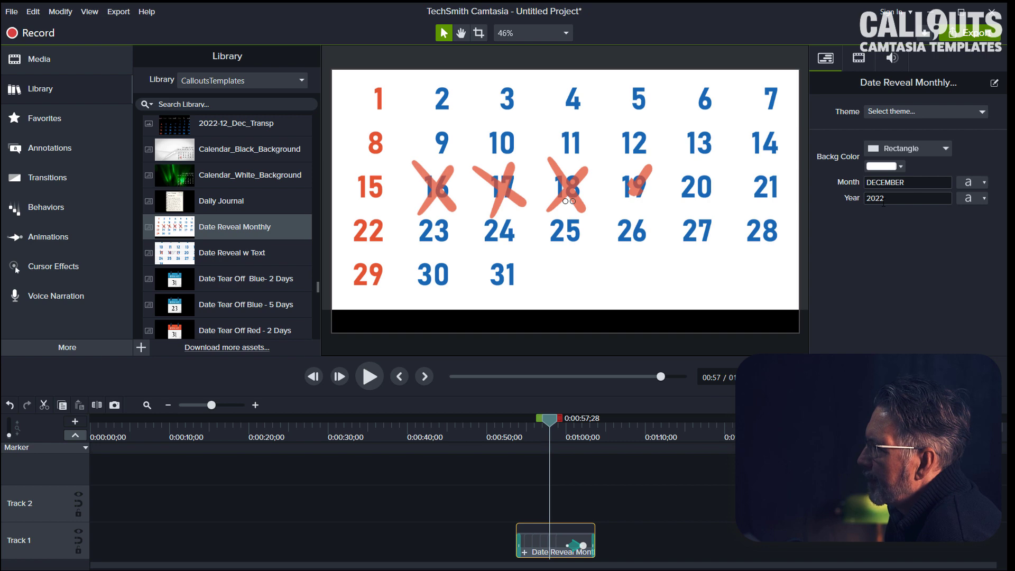
Try a dark red calendar background, close the colour picker, and check the crossed days
{"action": "left_click", "coordinate": [899, 166]}
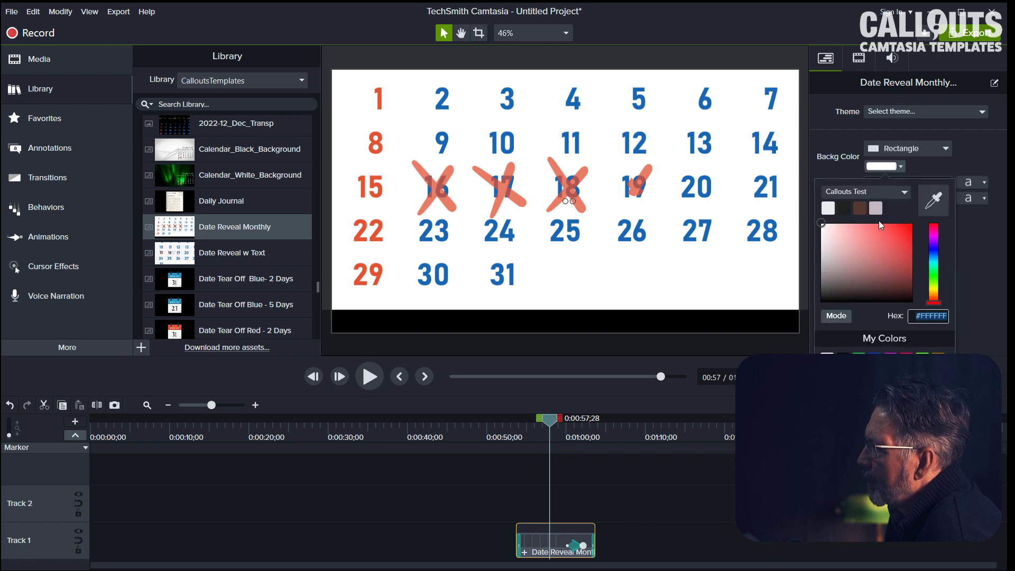
{"action": "mouse_move", "coordinate": [875, 241]}
{"action": "left_mouse_down"}
{"action": "mouse_move", "coordinate": [904, 243]}
{"action": "mouse_move", "coordinate": [903, 280]}
{"action": "mouse_move", "coordinate": [899, 267]}
{"action": "mouse_move", "coordinate": [817, 295]}
{"action": "mouse_move", "coordinate": [787, 232]}
{"action": "left_mouse_up"}
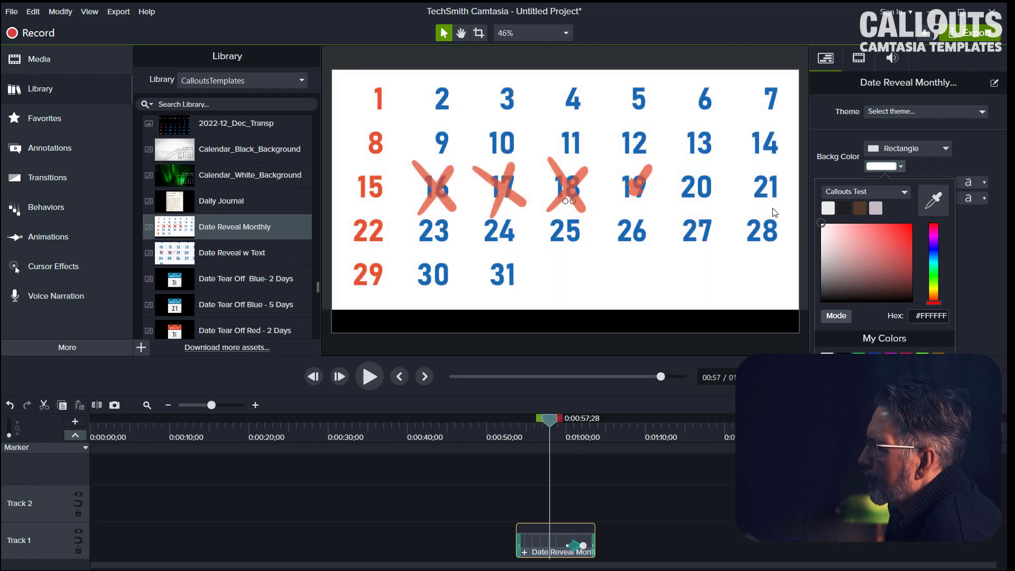
{"action": "left_click", "coordinate": [984, 261]}
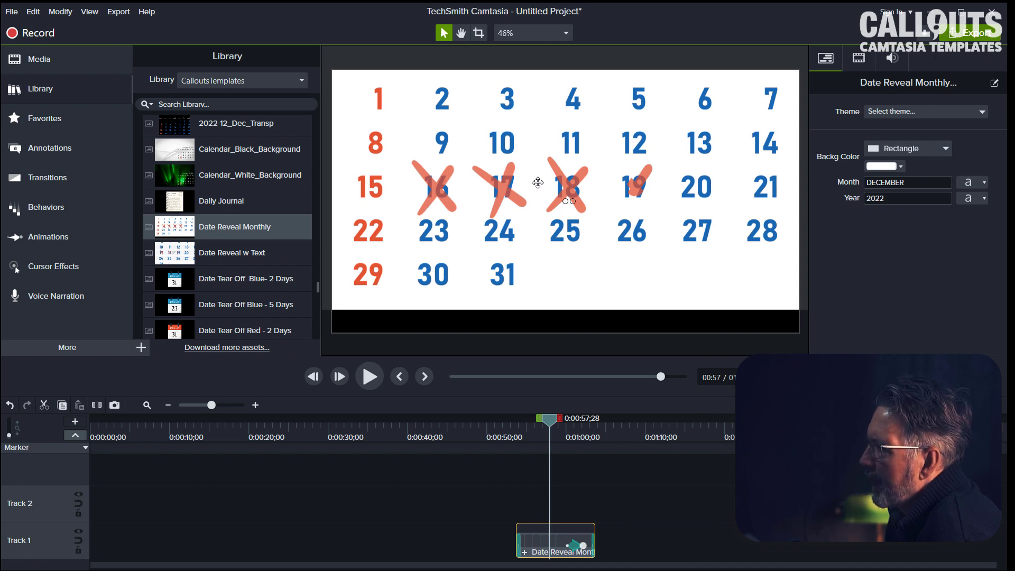
{"action": "mouse_move", "coordinate": [554, 420]}
{"action": "left_mouse_down"}
{"action": "mouse_move", "coordinate": [592, 440]}
{"action": "mouse_move", "coordinate": [563, 440]}
{"action": "left_mouse_up"}
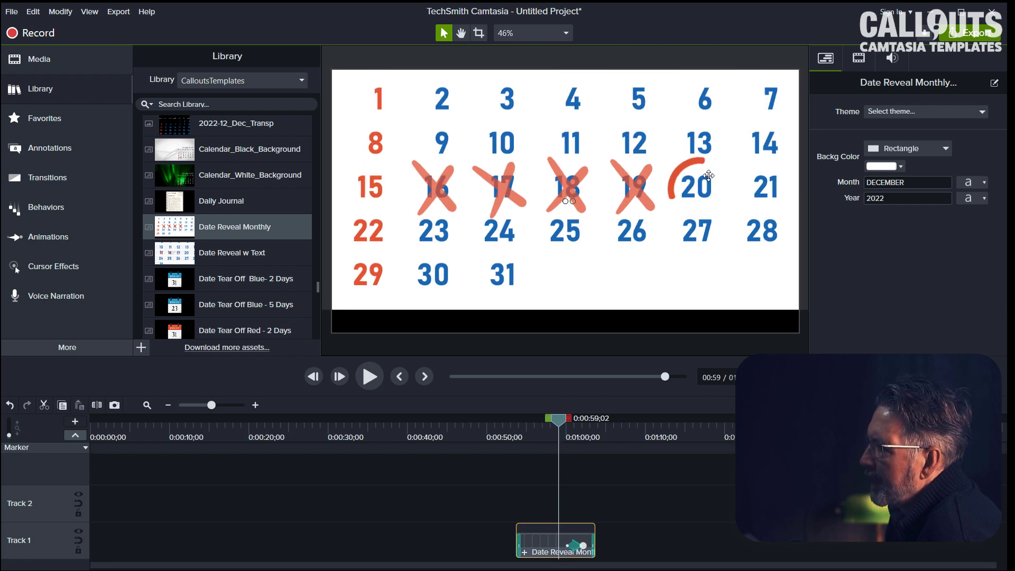
Inside the Date Reveal group, move the crosses and circle so 10–13 are crossed and 14 circled
{"action": "left_click", "coordinate": [525, 552]}
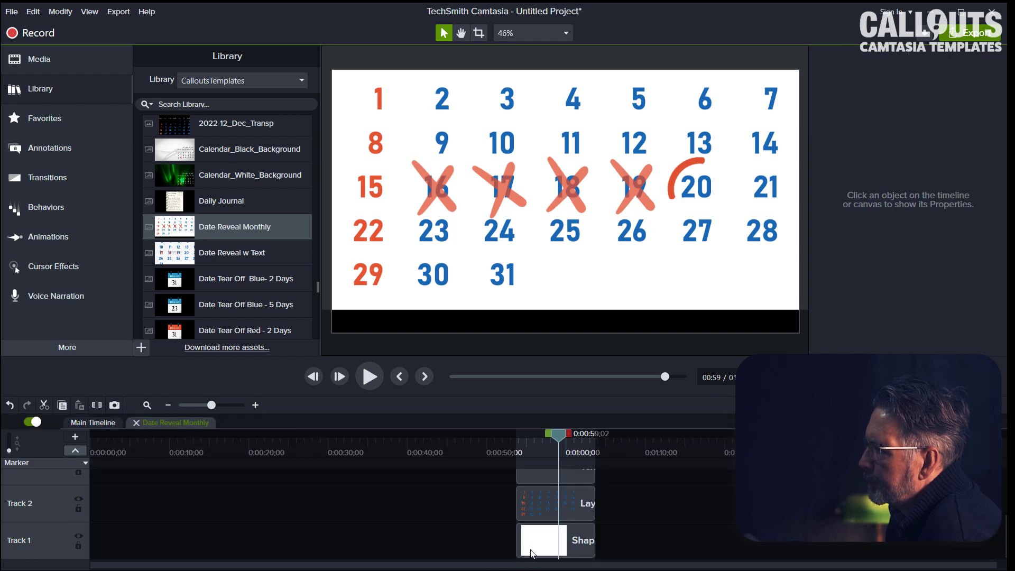
{"action": "scroll", "coordinate": [570, 490], "scroll_direction": "up", "scroll_amount": 1}
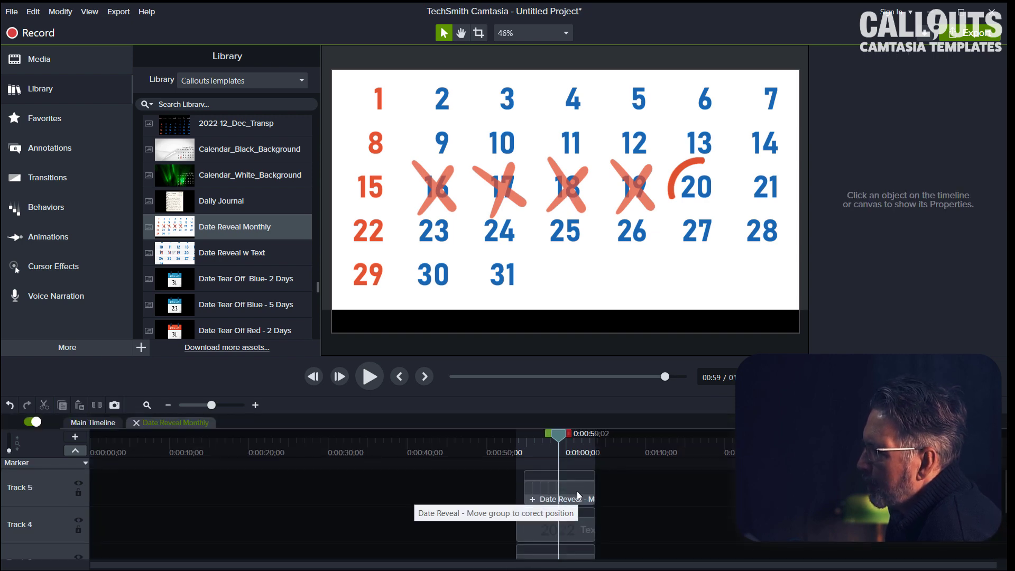
{"action": "mouse_move", "coordinate": [571, 491]}
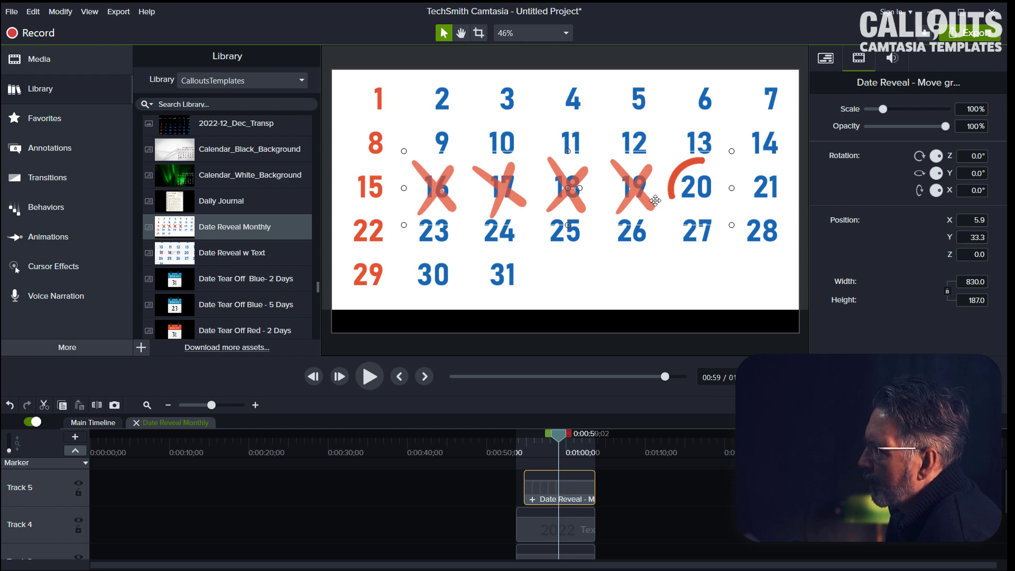
{"action": "left_click_drag", "start_coordinate": [558, 435], "coordinate": [567, 435]}
{"action": "left_click_drag", "start_coordinate": [626, 202], "coordinate": [697, 156]}
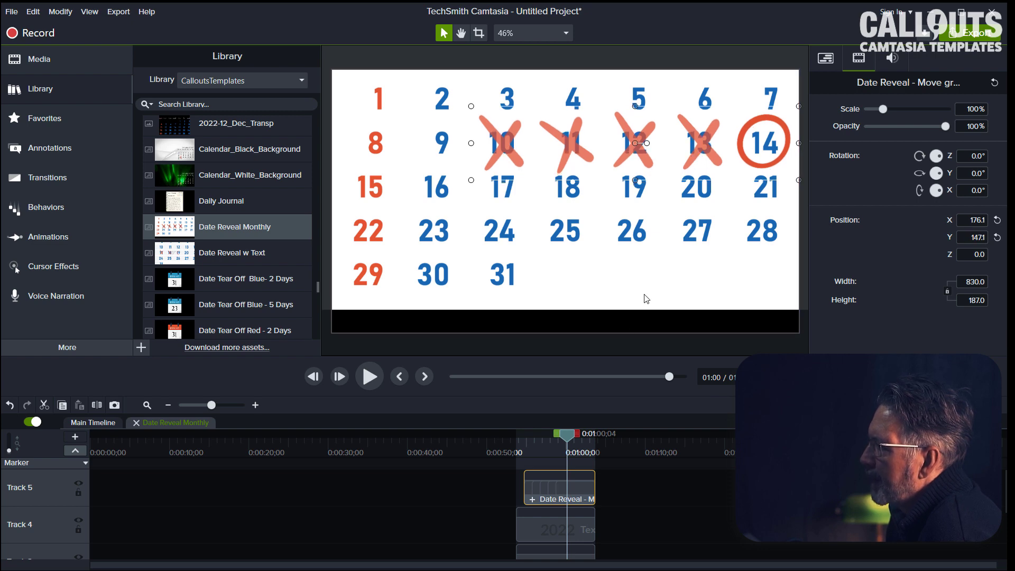
On the main timeline, replay the edited date reveal and show the finished calendar at 0:58
{"action": "left_click", "coordinate": [89, 423]}
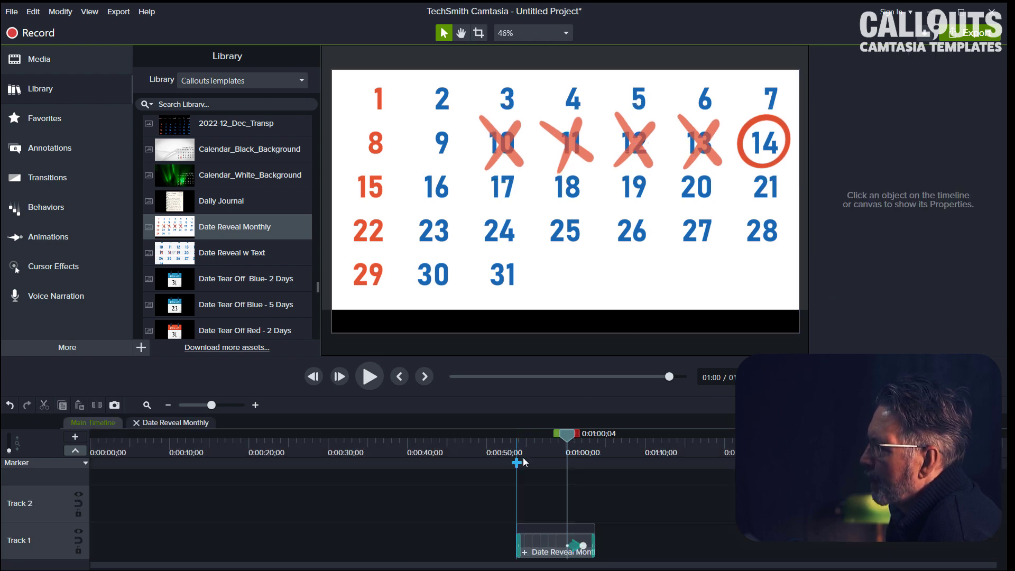
{"action": "left_click_drag", "start_coordinate": [569, 440], "coordinate": [512, 446]}
{"action": "key", "text": "space"}
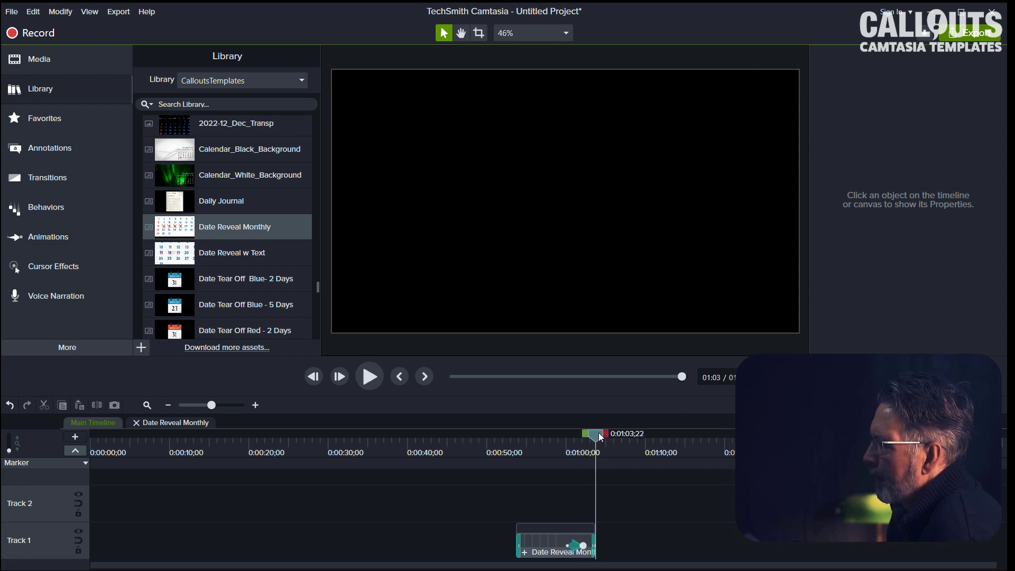
{"action": "left_click_drag", "start_coordinate": [599, 432], "coordinate": [550, 443]}
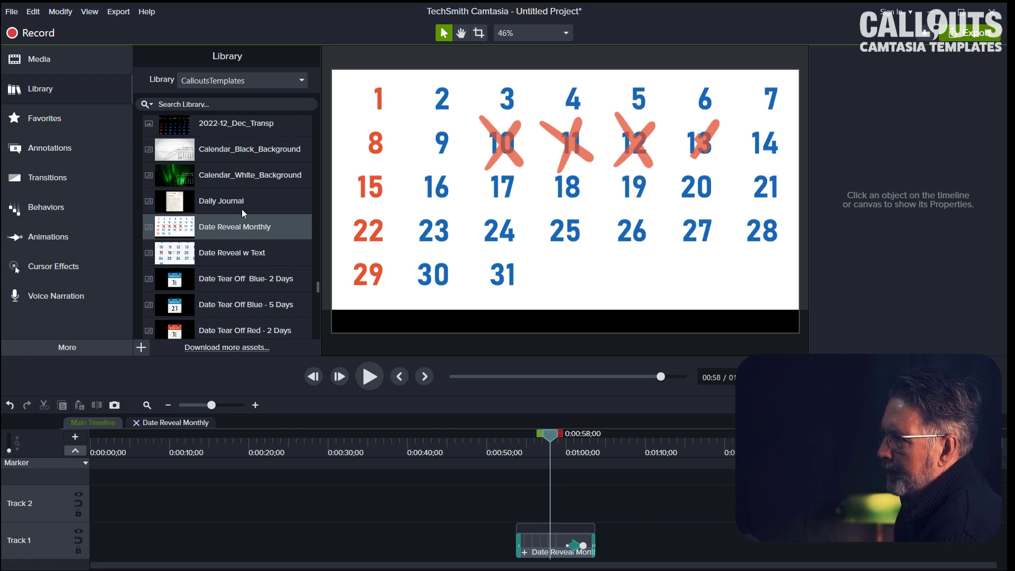
Delete the Date Reveal Monthly clip, then preview the Date Reveal w Text template's animation
{"action": "left_click", "coordinate": [555, 542]}
{"action": "key", "text": "Delete"}
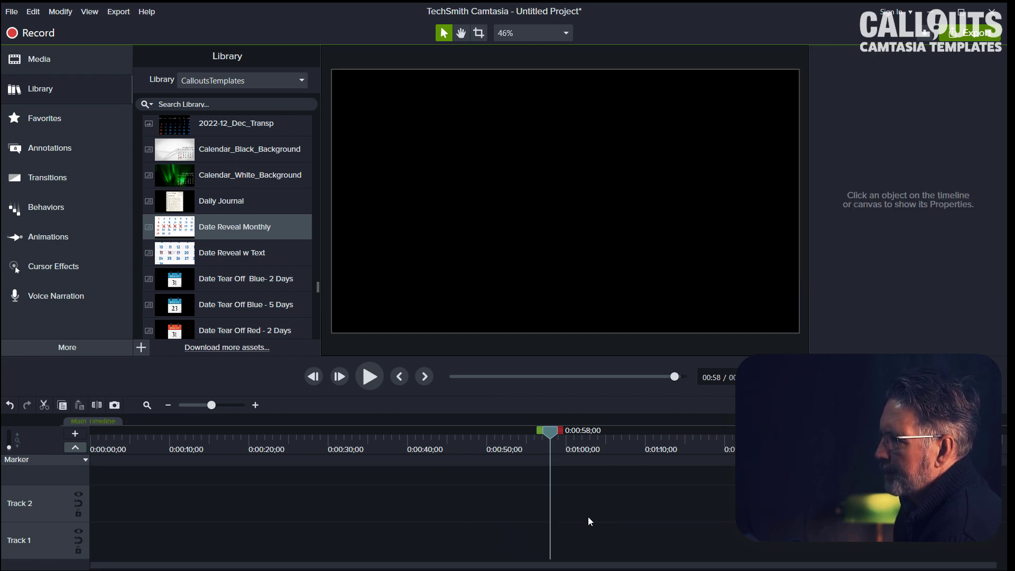
{"action": "left_click", "coordinate": [186, 259]}
{"action": "double_click", "coordinate": [186, 259]}
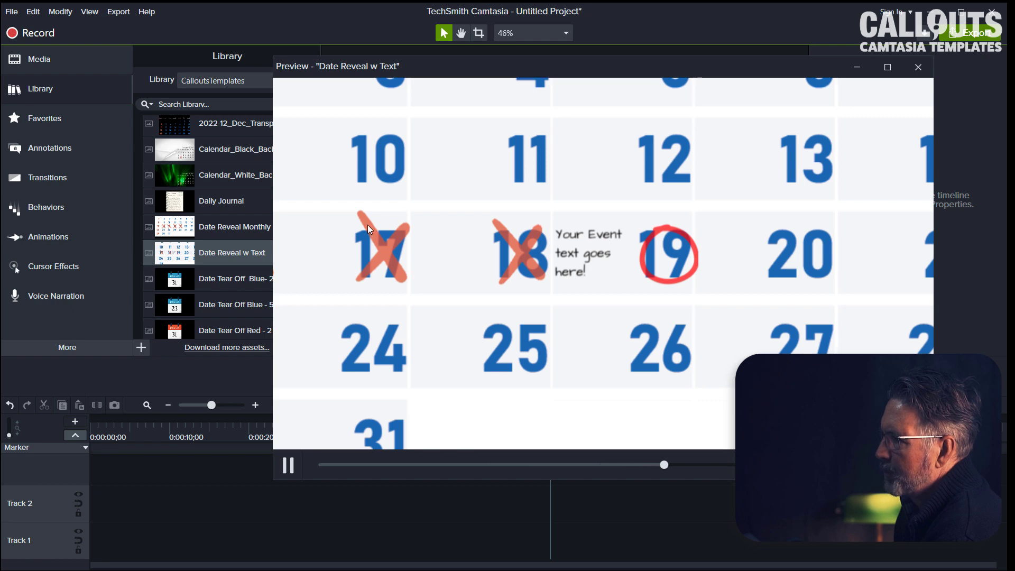
{"action": "left_click", "coordinate": [919, 67]}
{"action": "scroll", "coordinate": [245, 219], "scroll_direction": "down", "scroll_amount": 2}
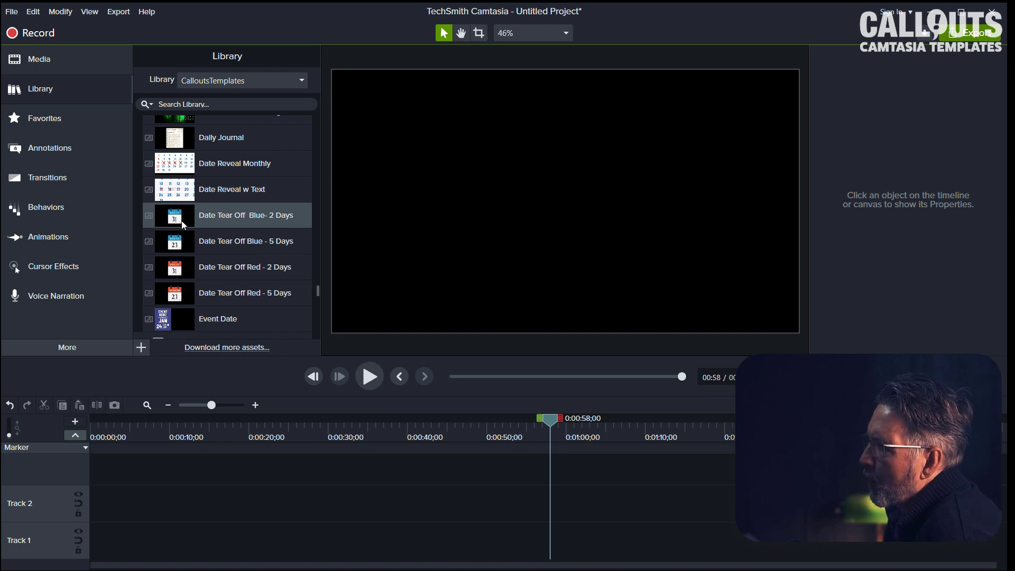
Place Date Tear Off Red - 2 Days on the timeline and watch December 31 tear to January 1
{"action": "left_click", "coordinate": [180, 265]}
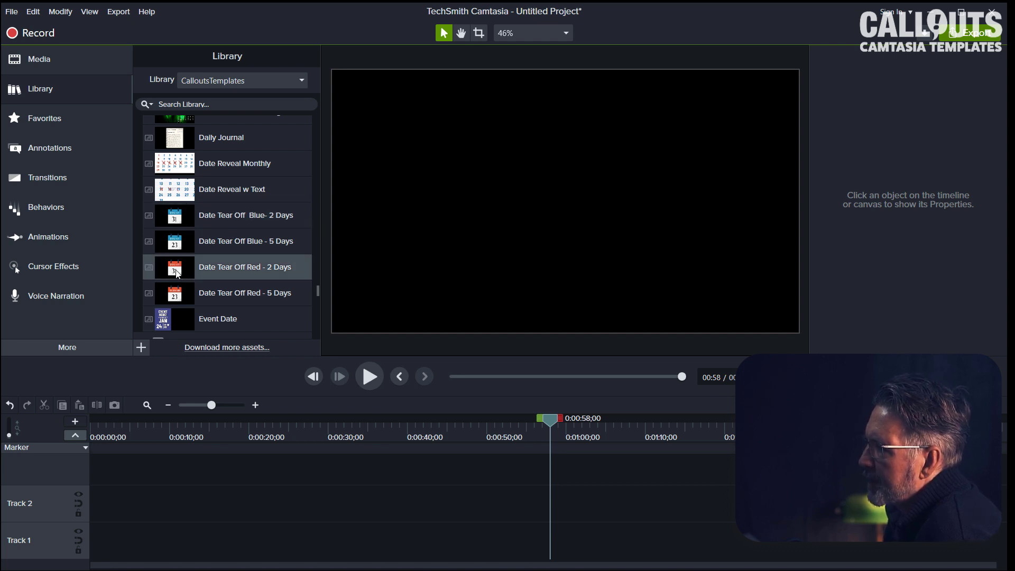
{"action": "left_click_drag", "start_coordinate": [177, 273], "coordinate": [520, 539]}
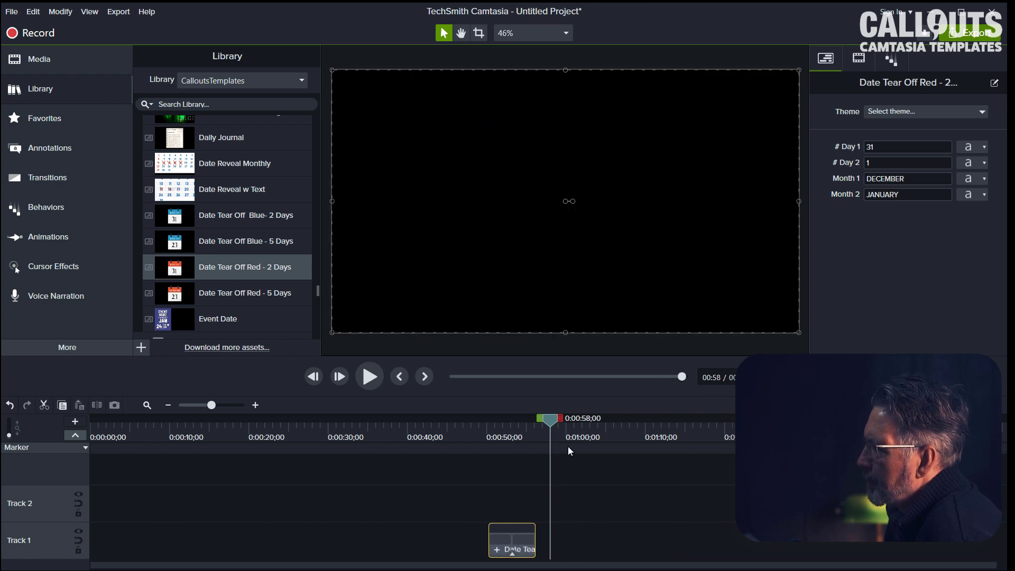
{"action": "left_click_drag", "start_coordinate": [550, 419], "coordinate": [504, 435]}
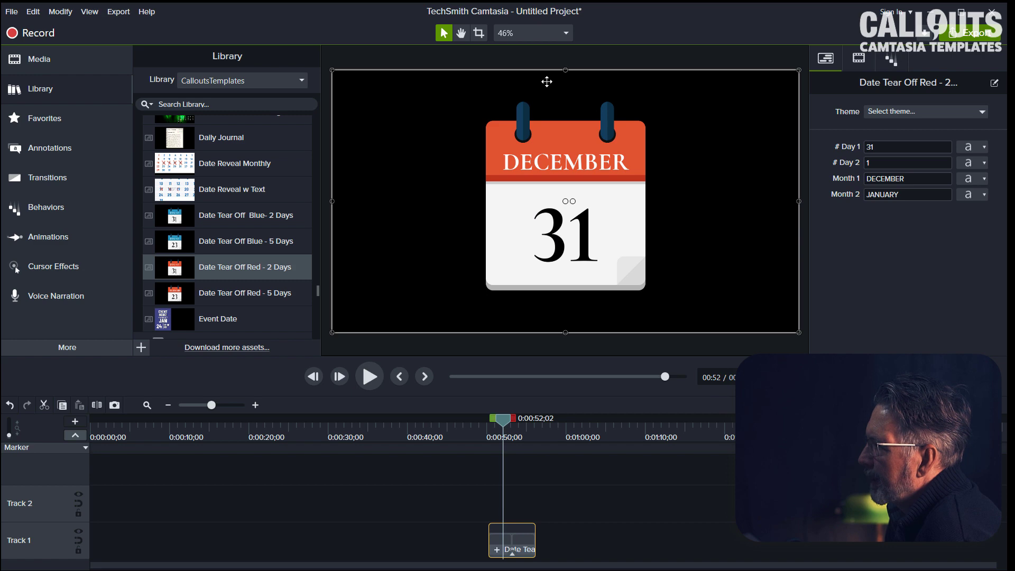
{"action": "left_click_drag", "start_coordinate": [510, 420], "coordinate": [500, 438]}
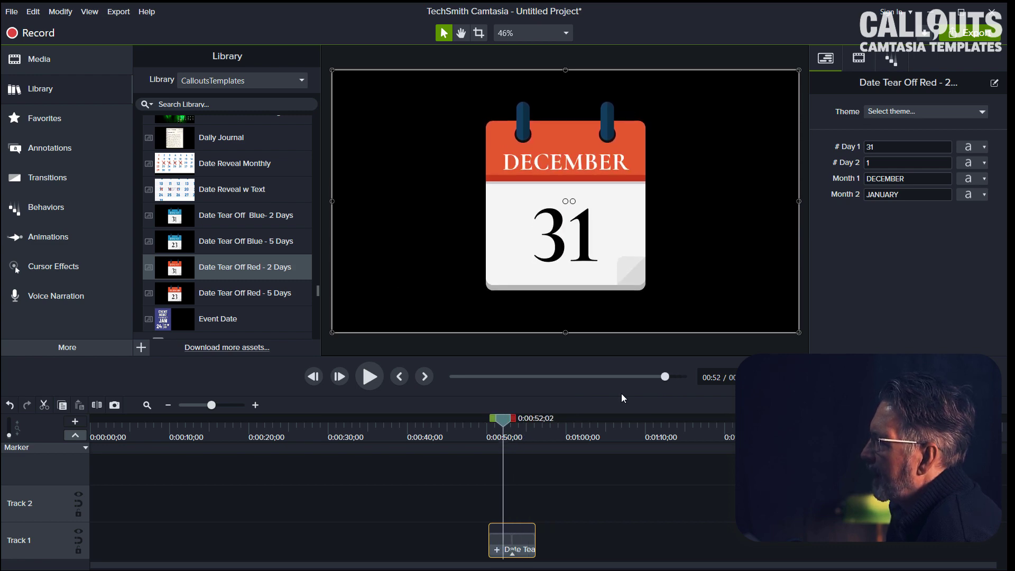
Set the days to 13 and 14 and both months to FEBRUARY, then review the tear
{"action": "double_click", "coordinate": [894, 148]}
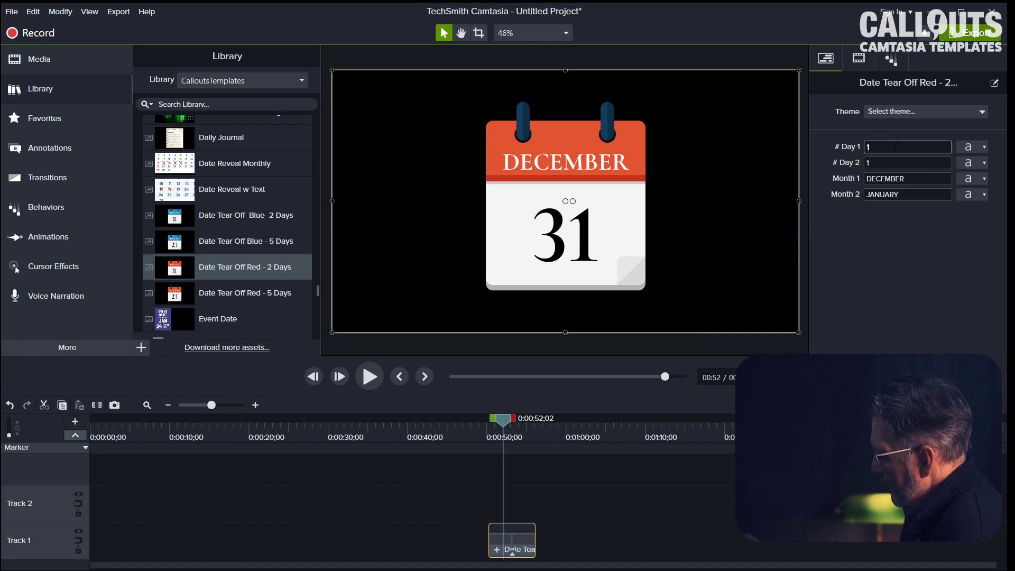
{"action": "left_click", "coordinate": [860, 165]}
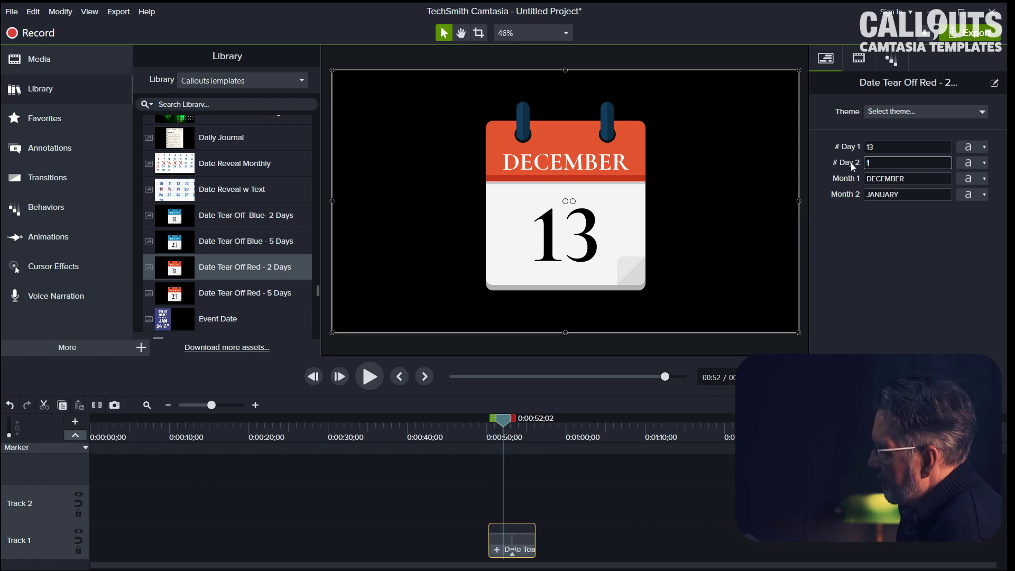
{"action": "double_click", "coordinate": [893, 178]}
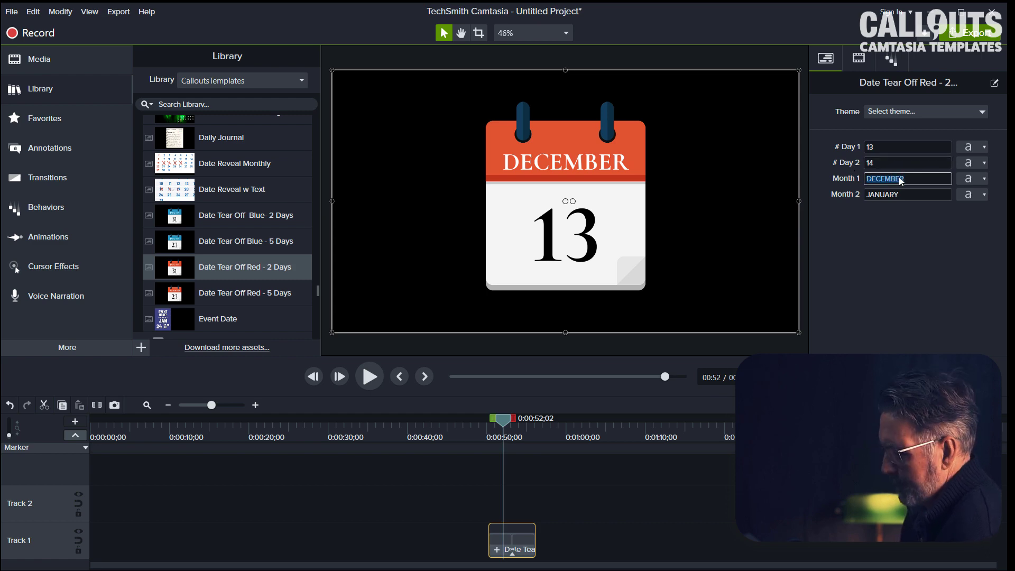
{"action": "type", "text": "FEBRUARY"}
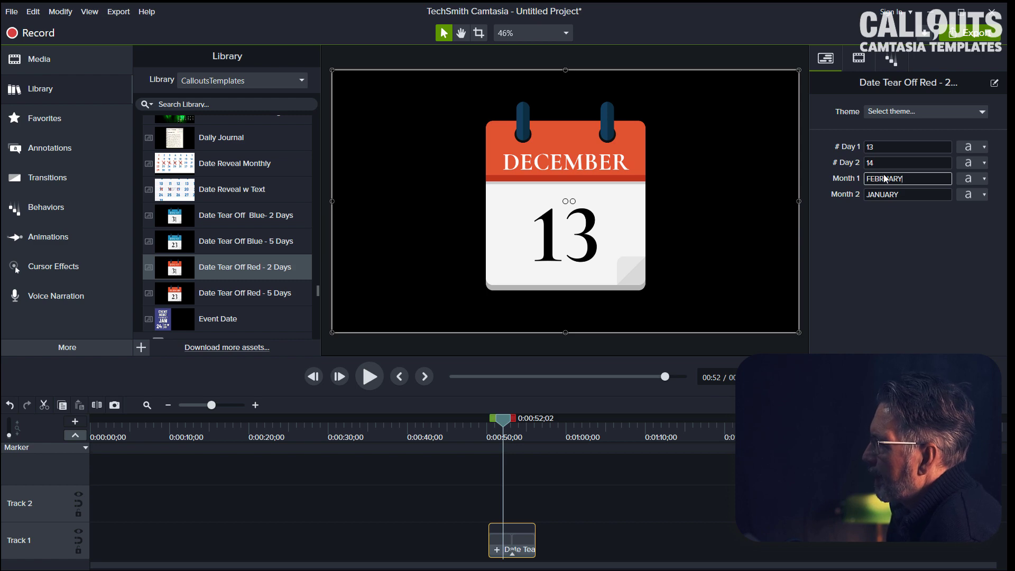
{"action": "double_click", "coordinate": [889, 179]}
{"action": "key", "text": "ctrl+c"}
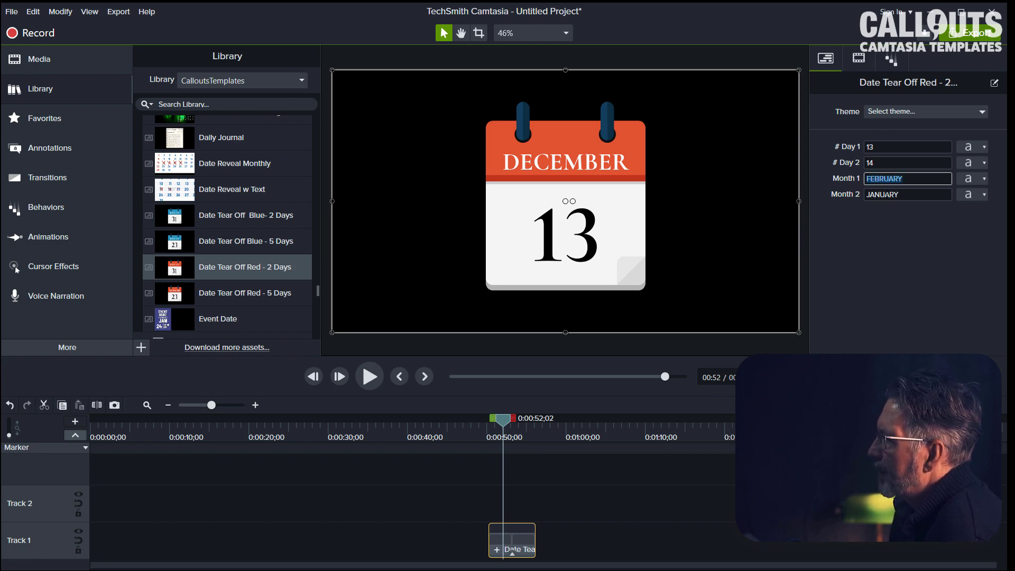
{"action": "mouse_move", "coordinate": [866, 195]}
{"action": "left_mouse_down"}
{"action": "mouse_move", "coordinate": [882, 195]}
{"action": "mouse_move", "coordinate": [856, 198]}
{"action": "left_mouse_up"}
{"action": "key", "text": "ctrl+v"}
{"action": "left_click", "coordinate": [794, 296]}
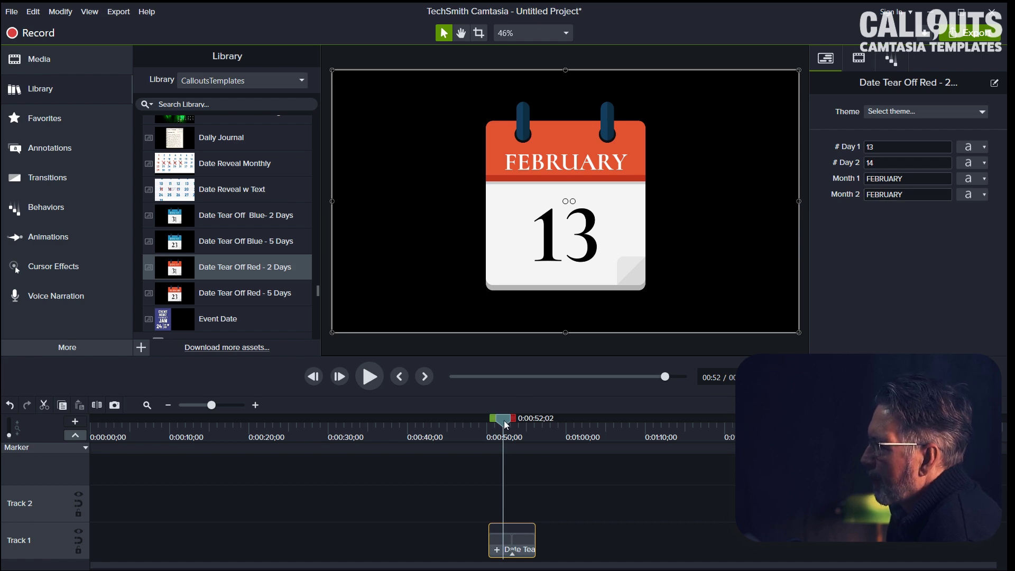
{"action": "left_click_drag", "start_coordinate": [506, 424], "coordinate": [525, 423]}
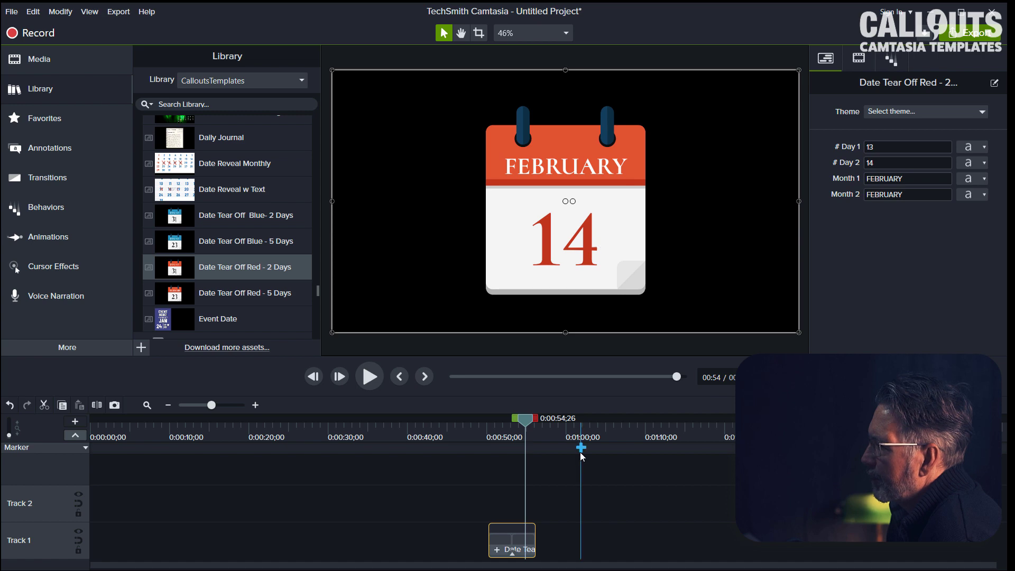
{"action": "mouse_move", "coordinate": [526, 425]}
{"action": "left_mouse_down"}
{"action": "mouse_move", "coordinate": [511, 423]}
{"action": "mouse_move", "coordinate": [521, 423]}
{"action": "left_mouse_up"}
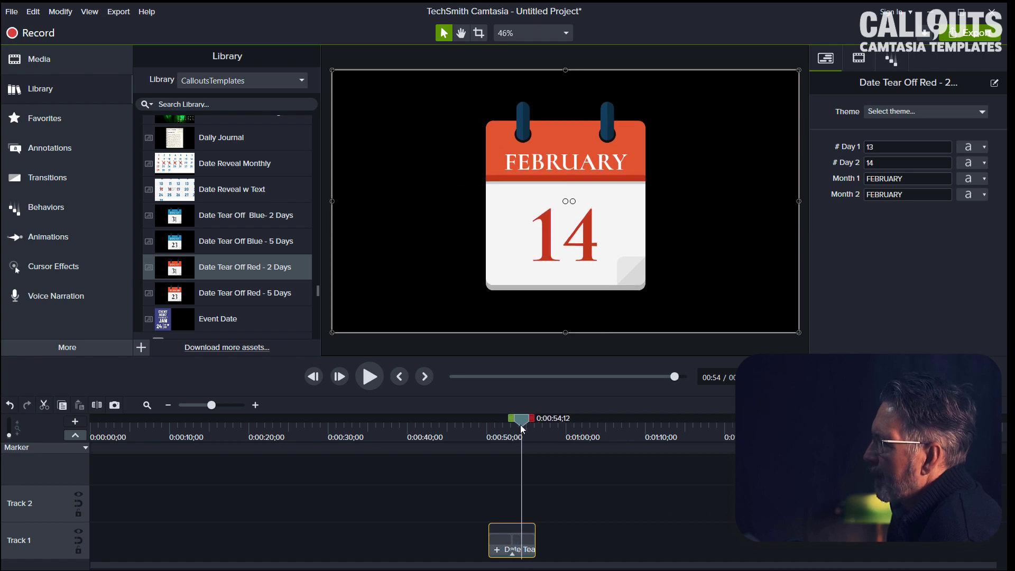
Replace the second day with 'Love You!' and shrink its text to size 122 to fit one line
{"action": "left_click", "coordinate": [881, 164]}
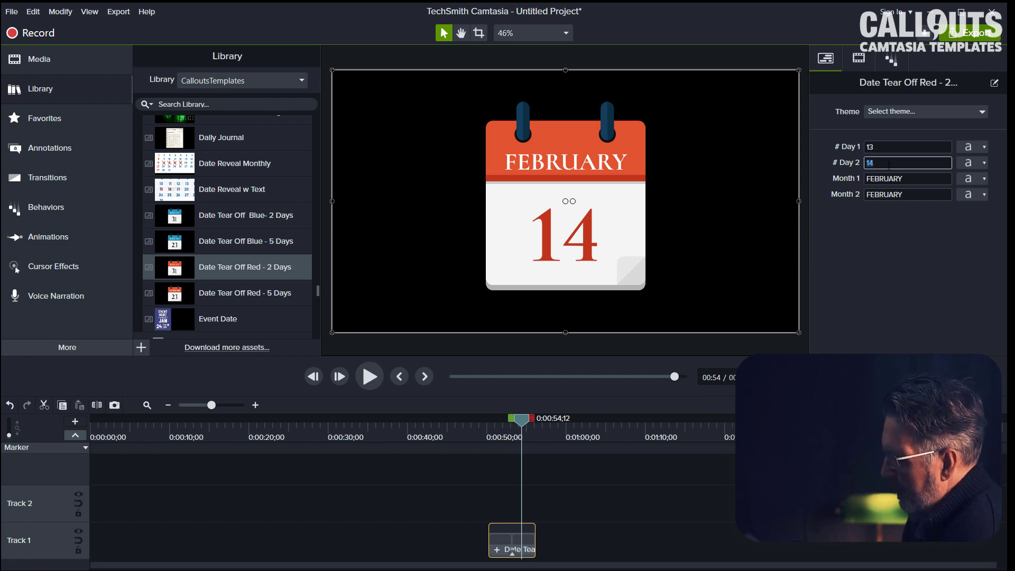
{"action": "key", "text": "BackSpace"}
{"action": "type", "text": "love you!"}
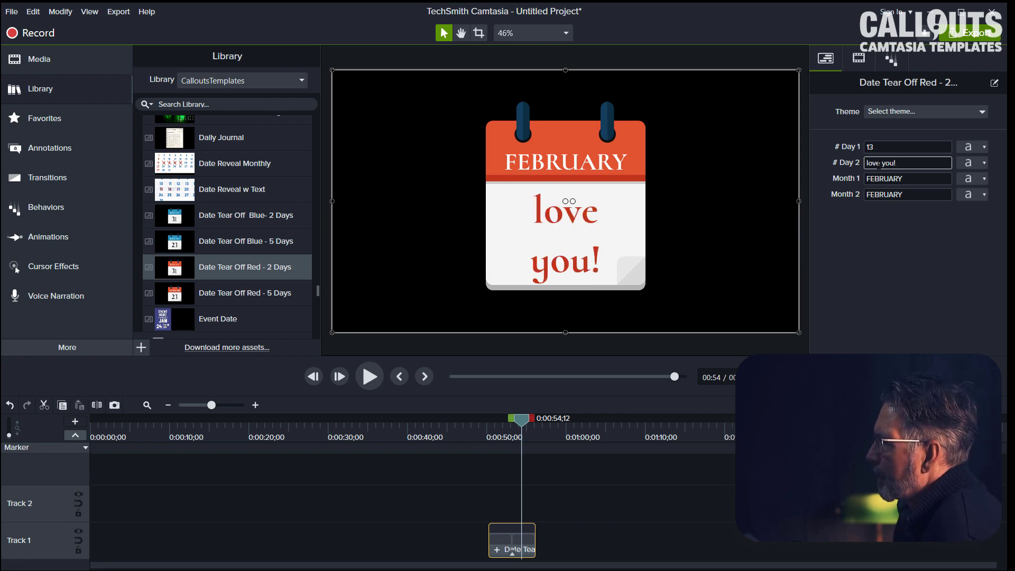
{"action": "left_click", "coordinate": [980, 164]}
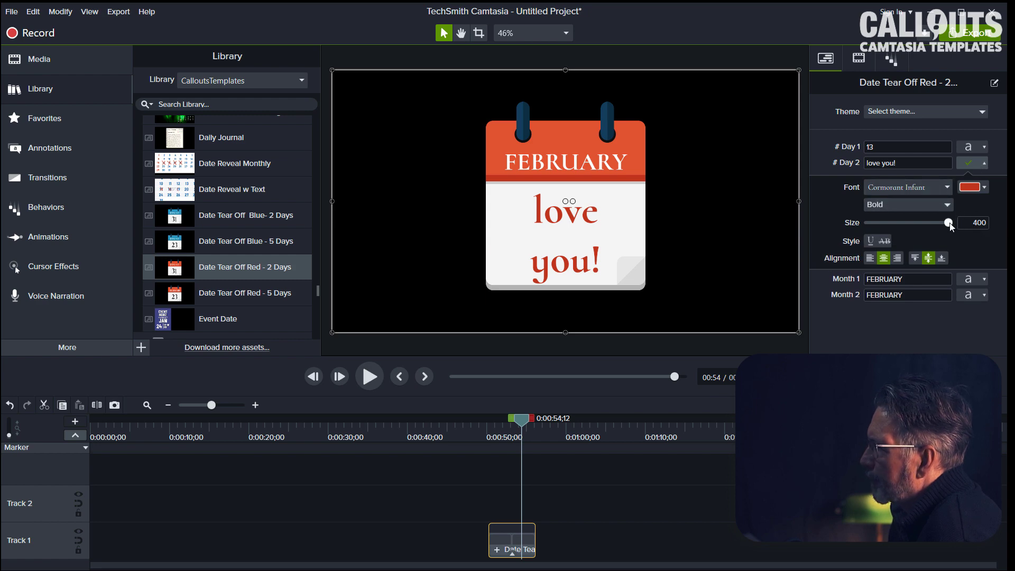
{"action": "left_click_drag", "start_coordinate": [950, 226], "coordinate": [906, 234]}
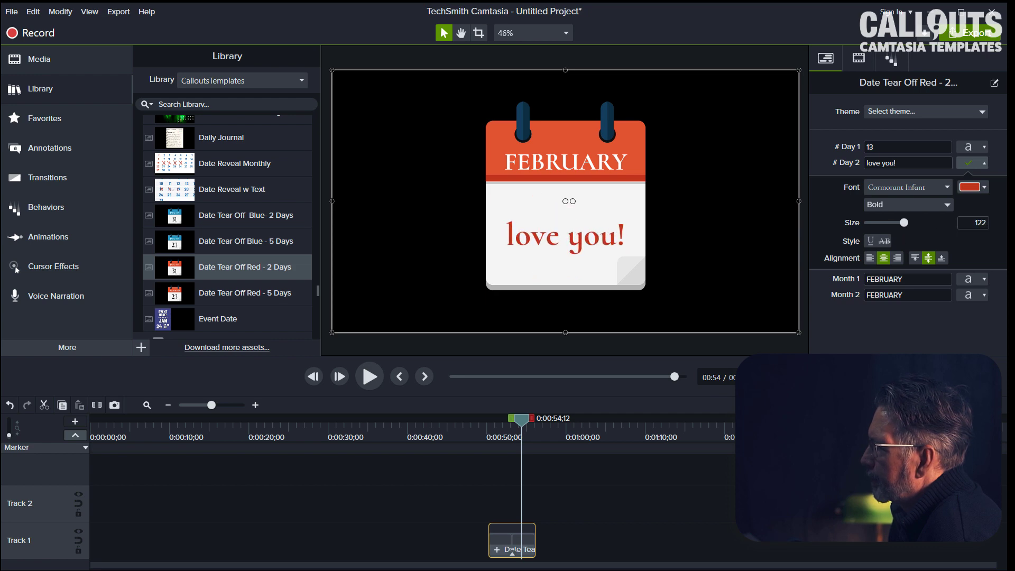
{"action": "left_click", "coordinate": [872, 164]}
{"action": "key", "text": "BackSpace"}
{"action": "type", "text": "L"}
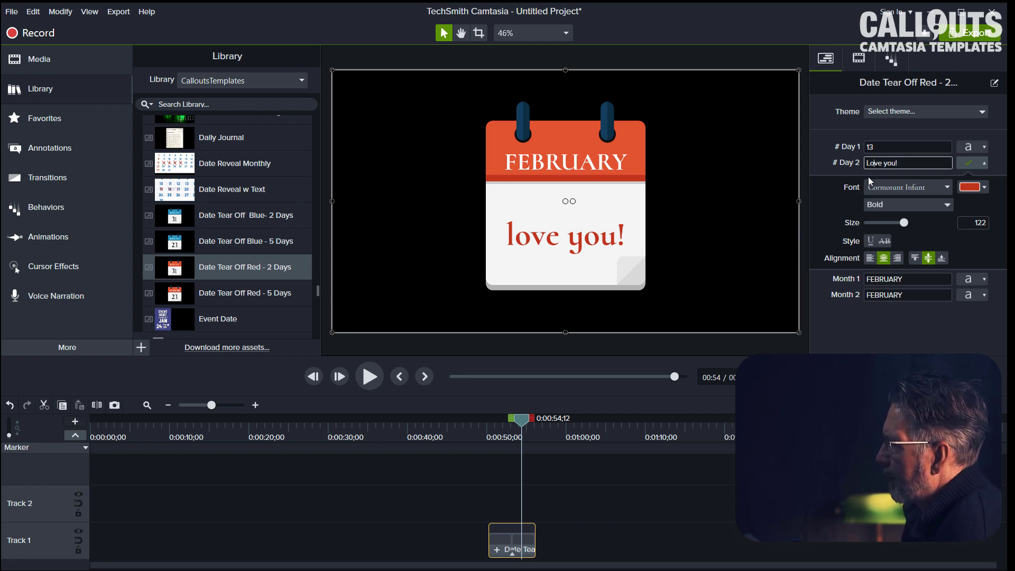
{"action": "key", "text": "BackSpace"}
{"action": "type", "text": "Y"}
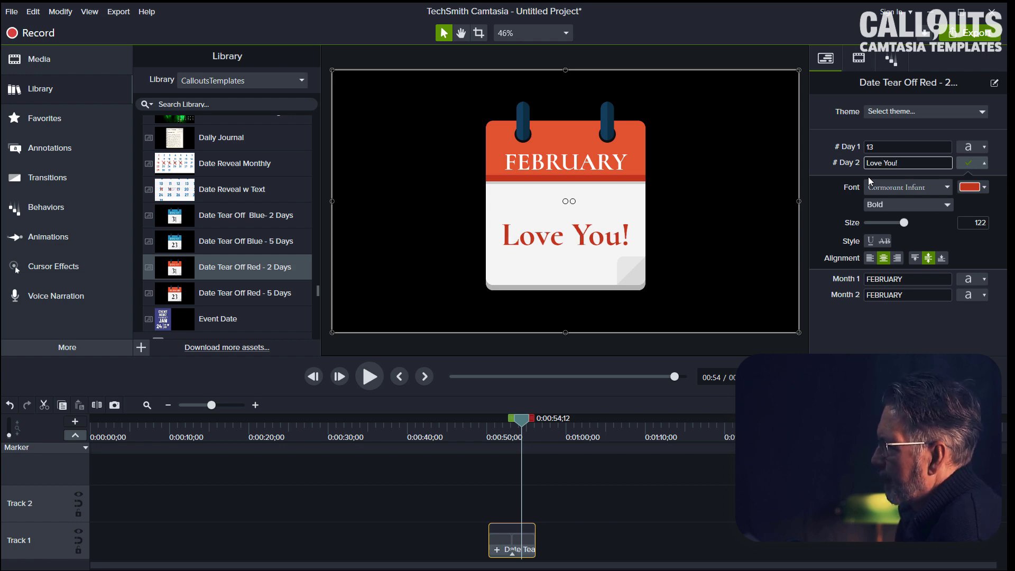
Deselect the calendar and play the tear-off animation from the start
{"action": "key", "text": "Escape"}
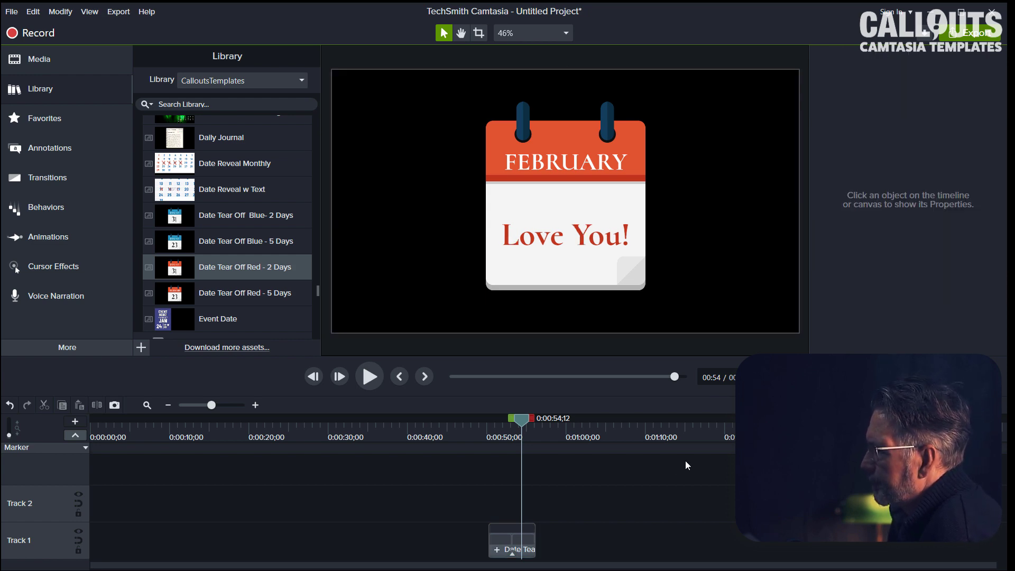
{"action": "left_click_drag", "start_coordinate": [522, 422], "coordinate": [490, 428]}
{"action": "key", "text": "space"}
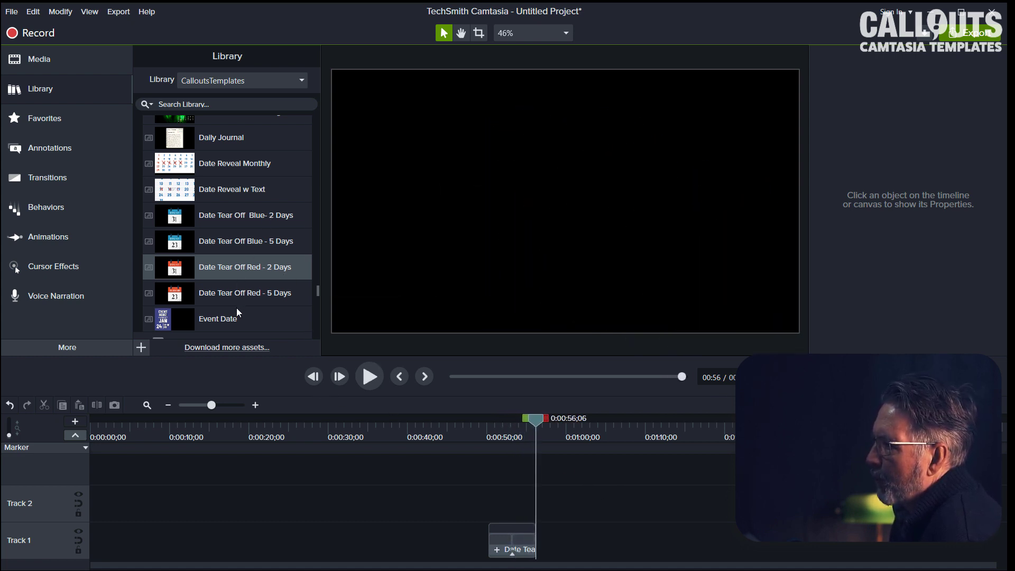
Add the Event Date template to the timeline and delete the tear-off calendar clip
{"action": "scroll", "coordinate": [217, 251], "scroll_direction": "down", "scroll_amount": 2}
{"action": "left_click", "coordinate": [169, 261]}
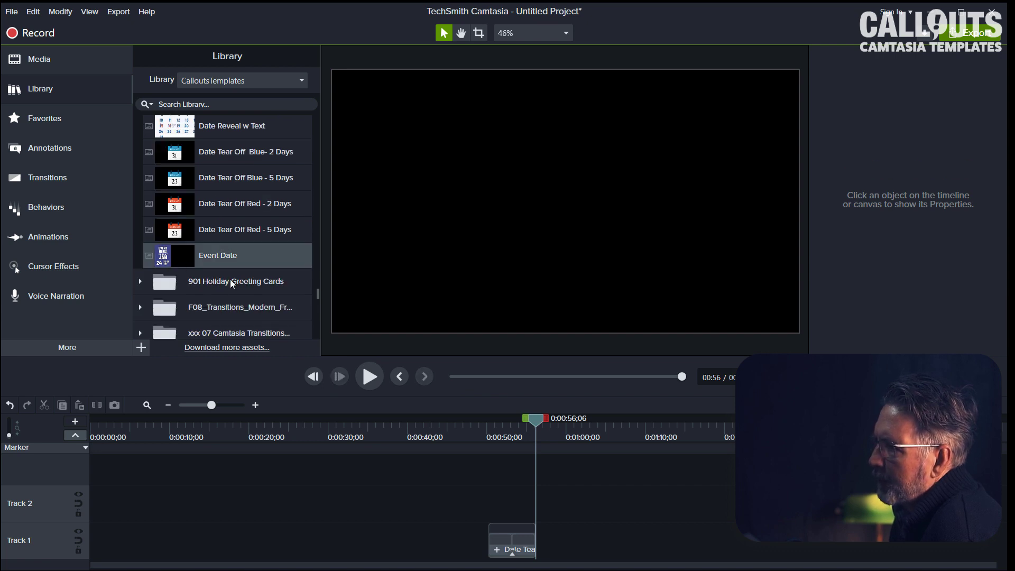
{"action": "left_click_drag", "start_coordinate": [160, 259], "coordinate": [619, 540]}
{"action": "left_click", "coordinate": [517, 549]}
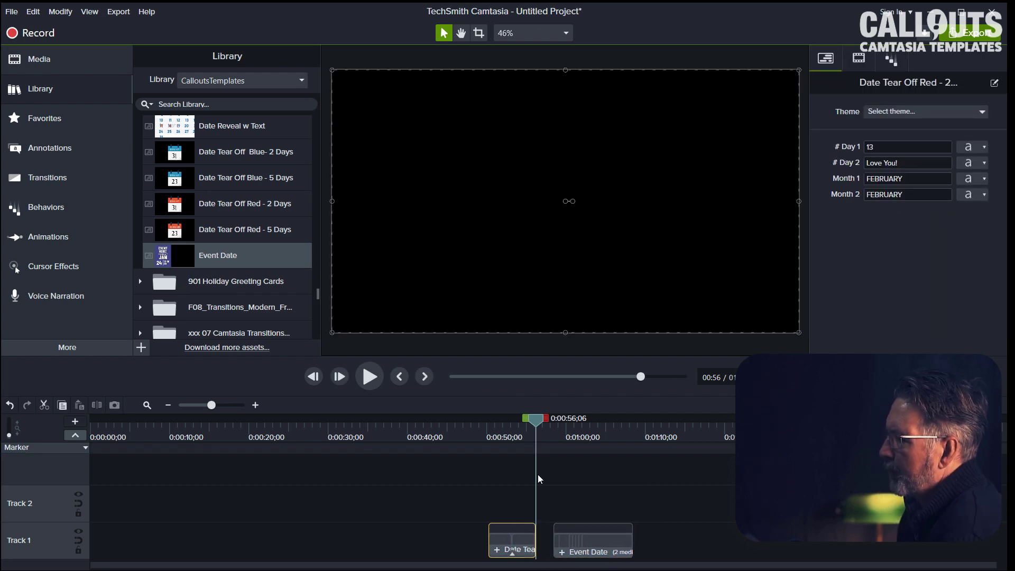
{"action": "key", "text": "Delete"}
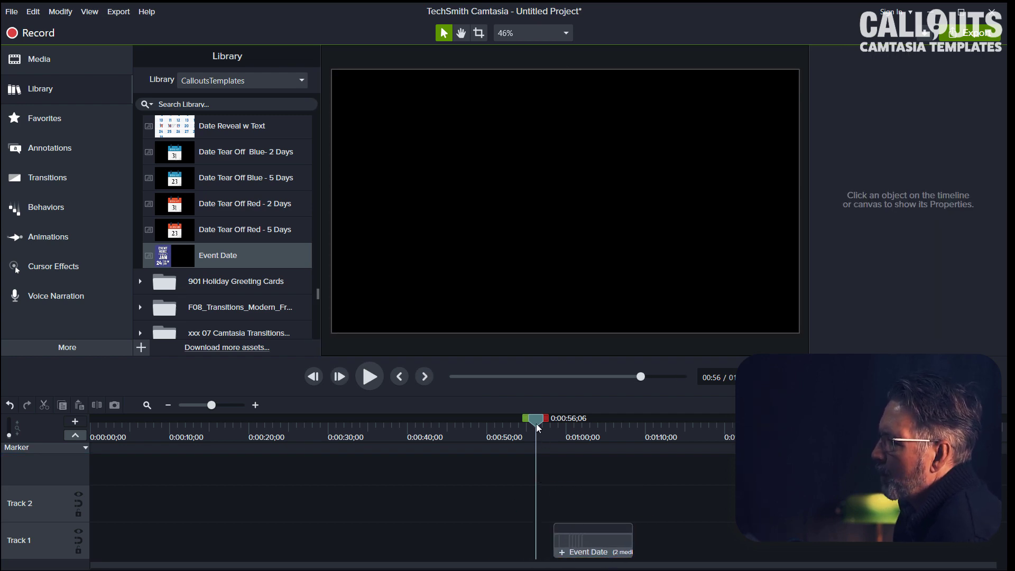
Move the Event Date clip earlier and drag the coffee-beans video onto Track 2
{"action": "left_click", "coordinate": [608, 538]}
{"action": "left_click_drag", "start_coordinate": [617, 540], "coordinate": [552, 544]}
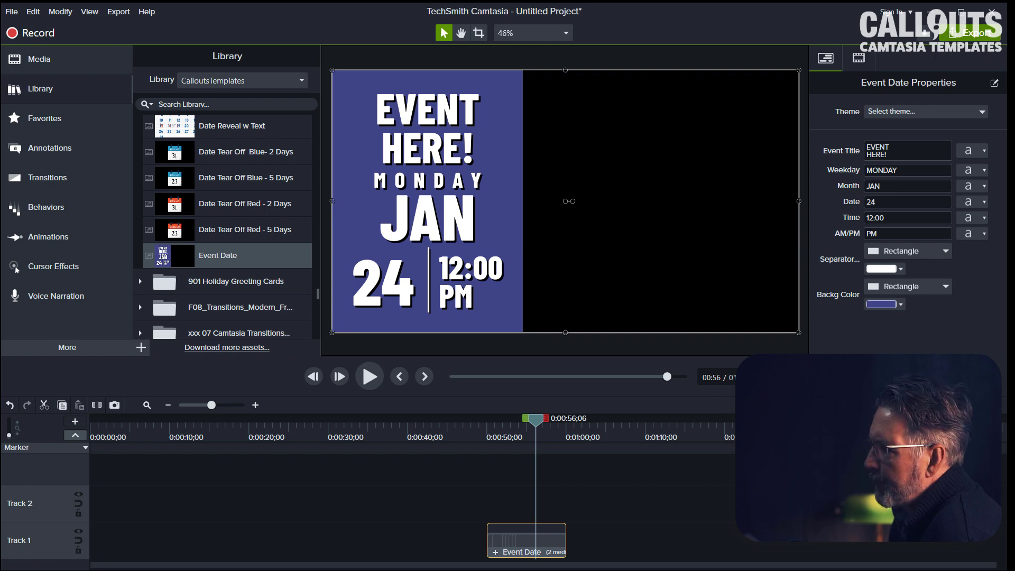
{"action": "left_click_drag", "start_coordinate": [103, 354], "coordinate": [632, 276]}
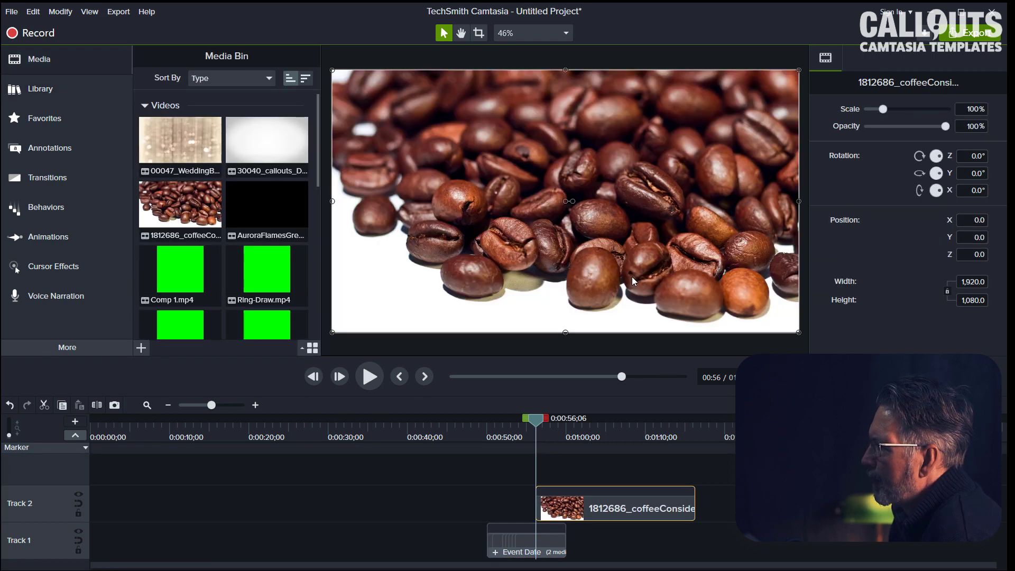
Move the coffee-beans clip to Track 1 beneath Event Date and scrub back to preview the title
{"action": "left_click", "coordinate": [521, 484]}
{"action": "left_click_drag", "start_coordinate": [592, 507], "coordinate": [513, 553]}
{"action": "left_click_drag", "start_coordinate": [538, 422], "coordinate": [501, 440]}
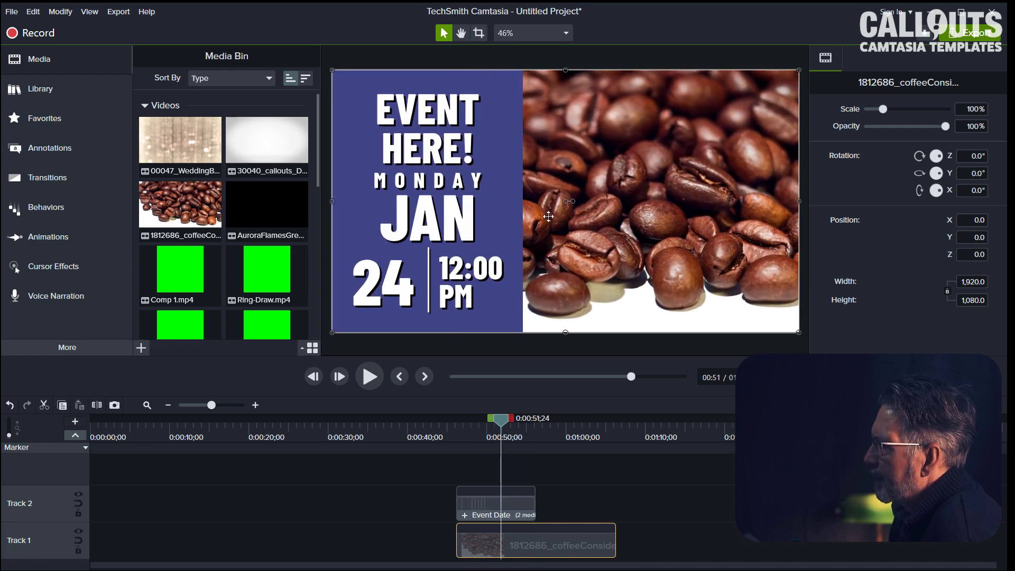
Change the Event Date title to 'COFFEE DAY' split over two lines
{"action": "left_click", "coordinate": [524, 506]}
{"action": "left_click", "coordinate": [894, 150]}
{"action": "type", "text": "COFFEE"}
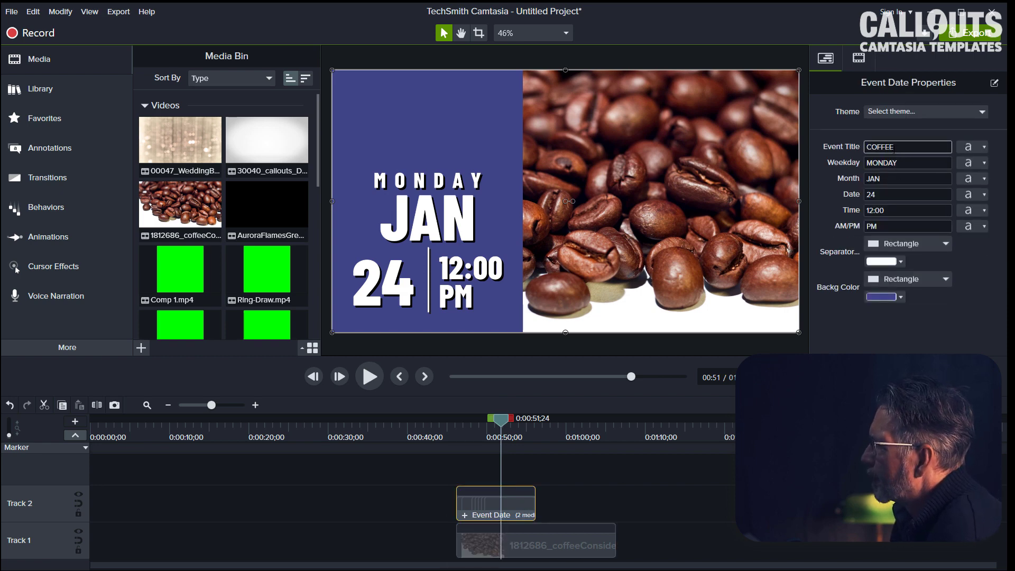
{"action": "type", "text": " DAY"}
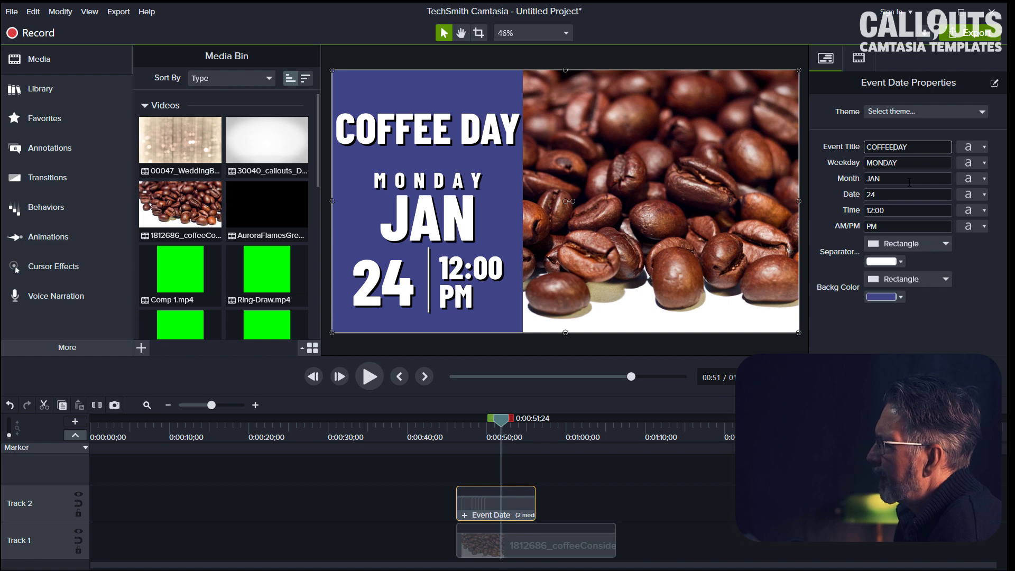
{"action": "key", "text": "Return"}
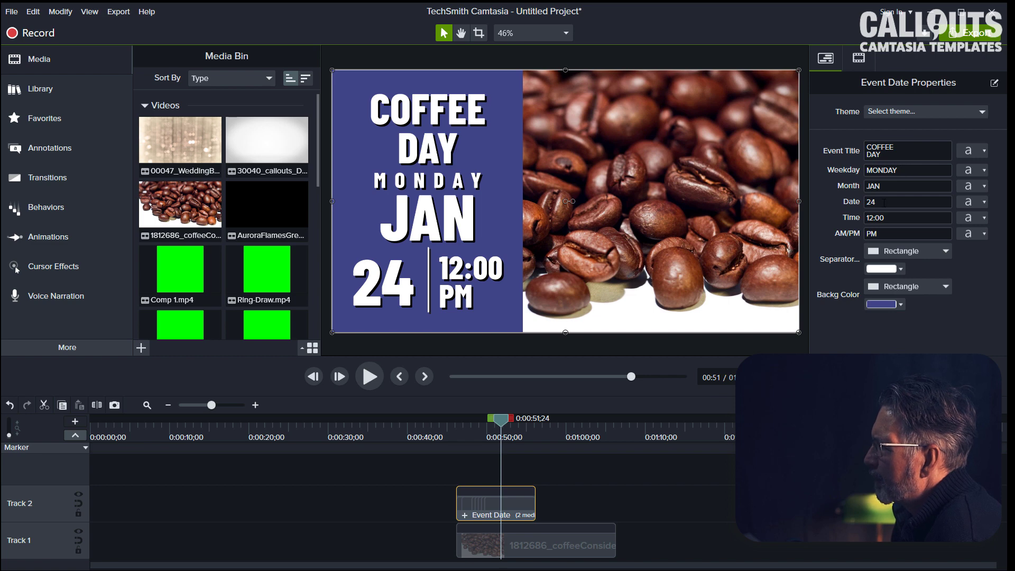
Set the callout's time to 3:00
{"action": "key", "text": "Tab"}
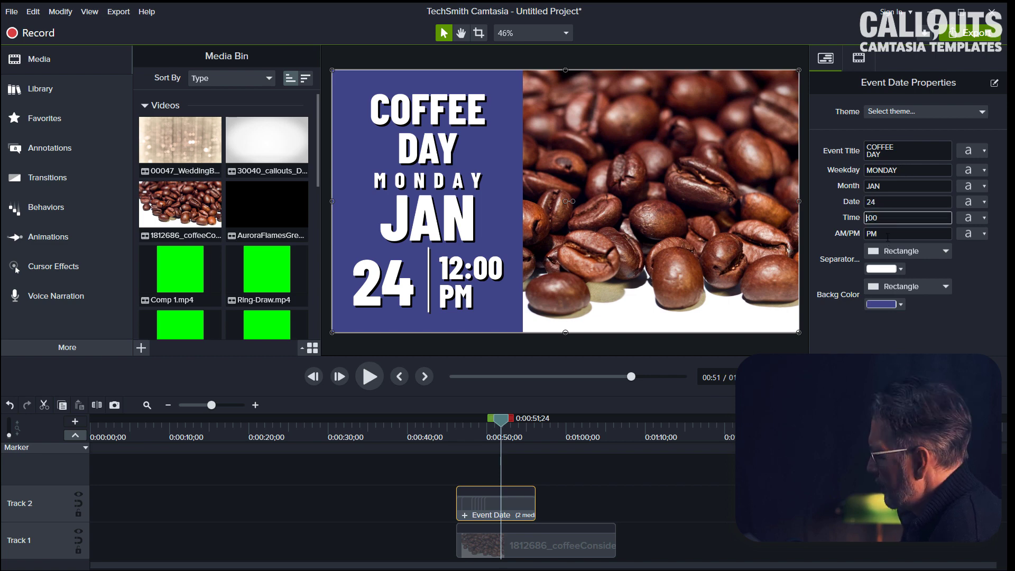
{"action": "type", "text": "3"}
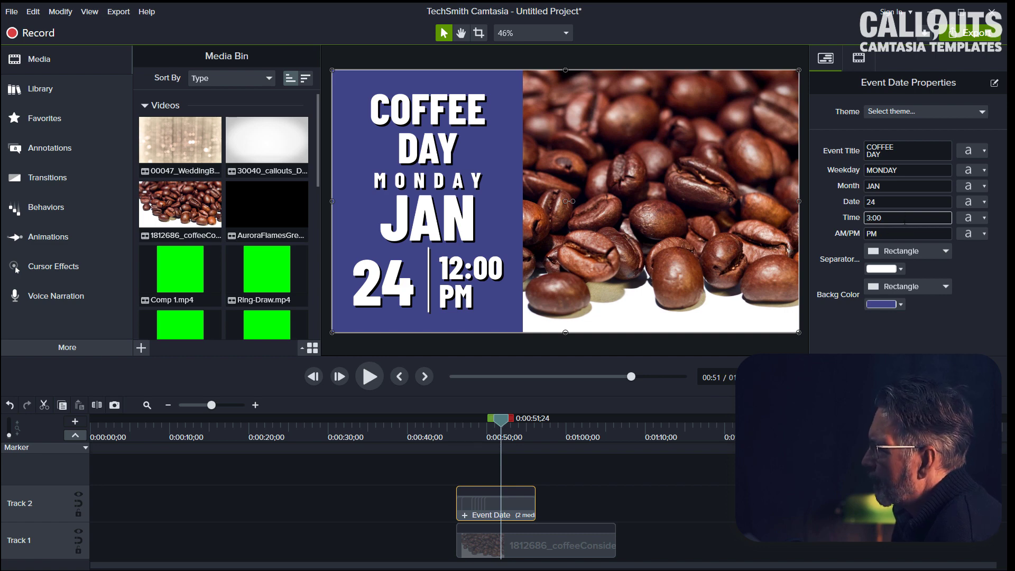
{"action": "key", "text": "Tab"}
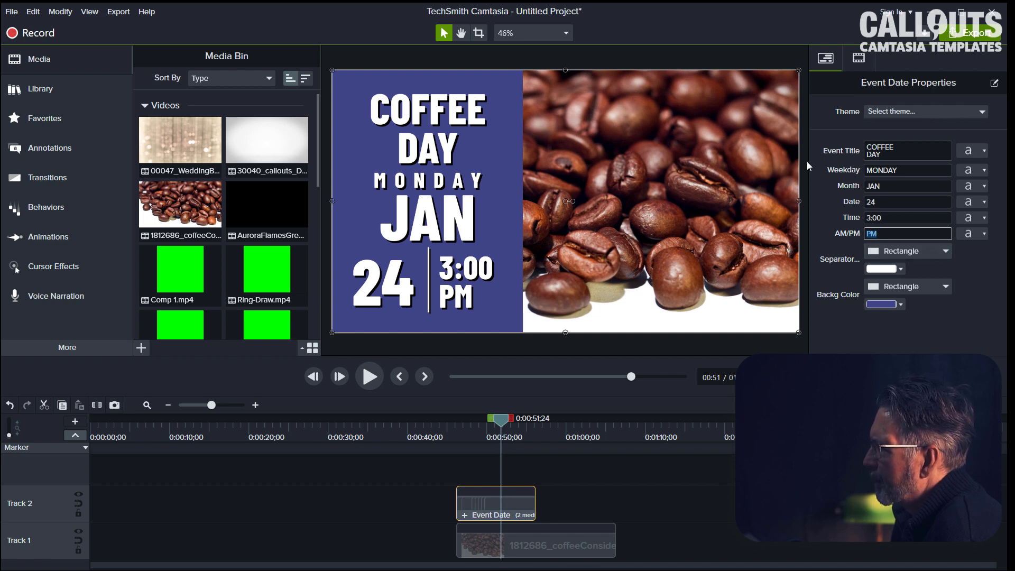
Color the COFFEE DAY title with brown sampled from the coffee beans
{"action": "left_click", "coordinate": [984, 155]}
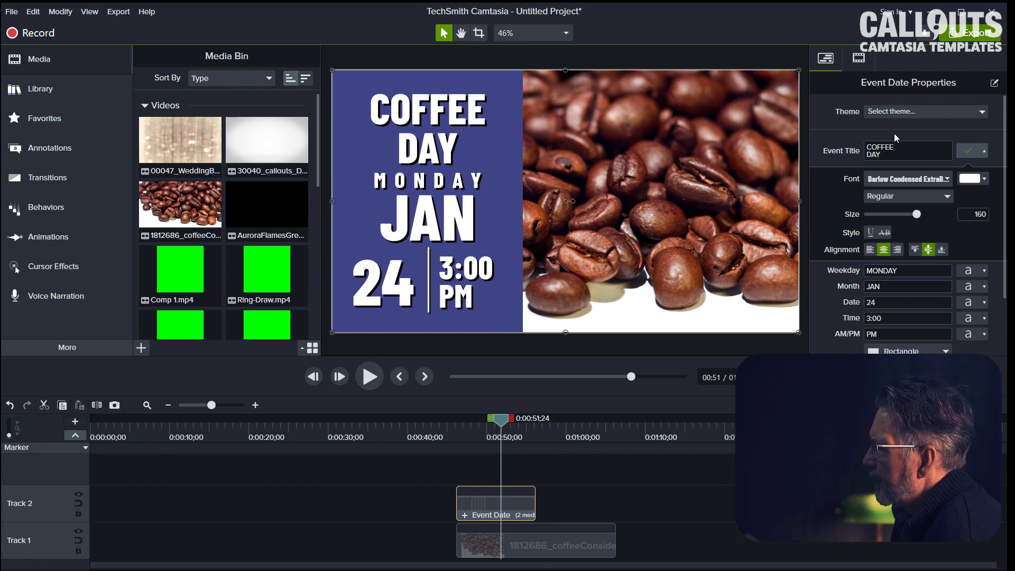
{"action": "left_click", "coordinate": [966, 181]}
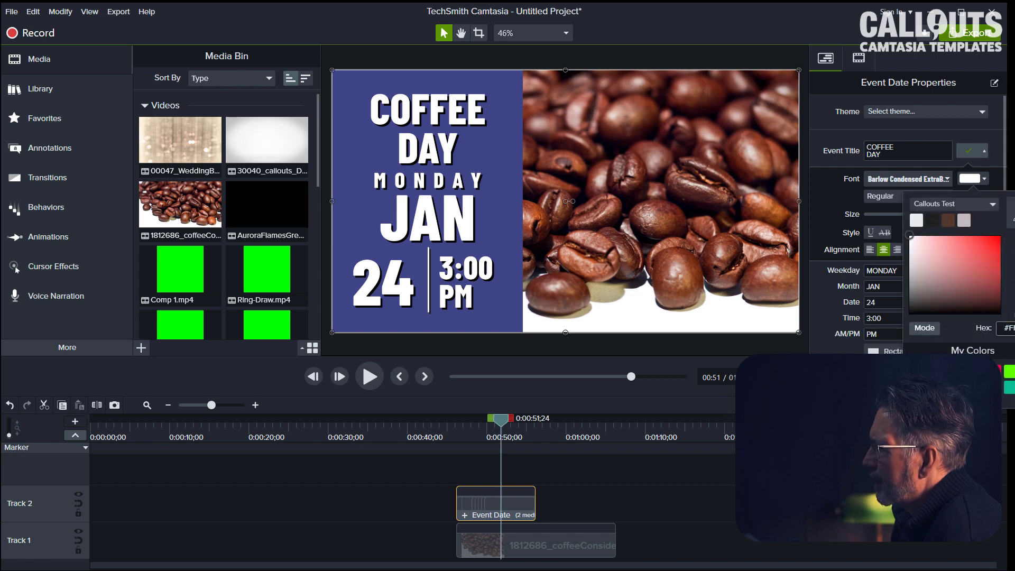
{"action": "left_click", "coordinate": [912, 325]}
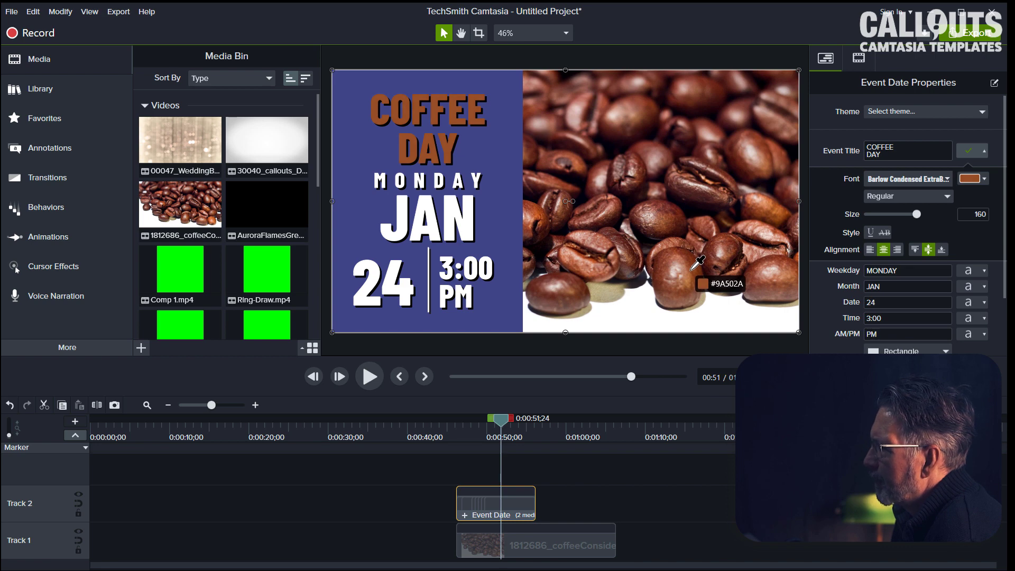
{"action": "left_click", "coordinate": [691, 269]}
{"action": "left_click", "coordinate": [725, 479]}
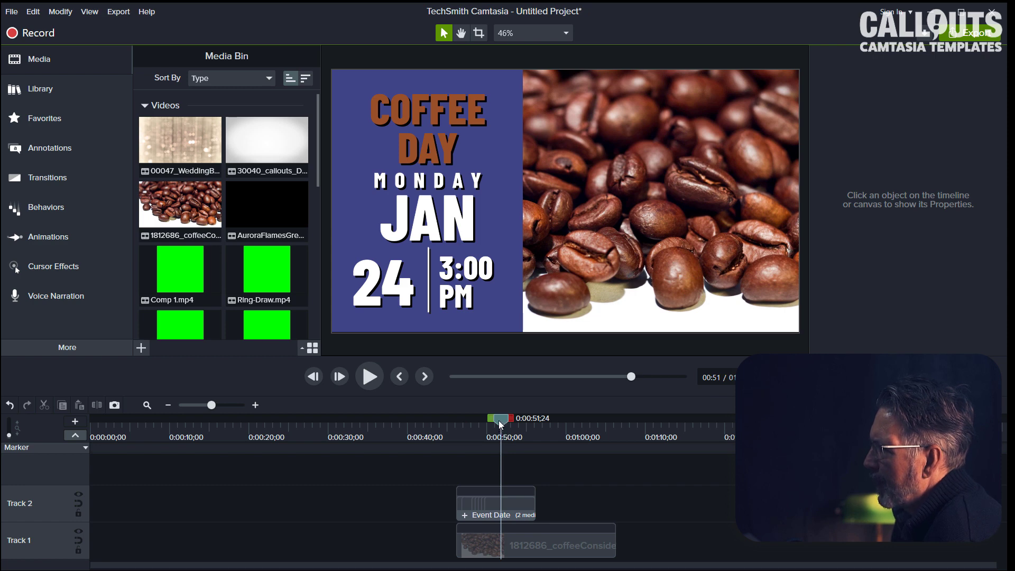
Set the date 24 font colour to brown and deselect the callout
{"action": "left_click", "coordinate": [522, 505]}
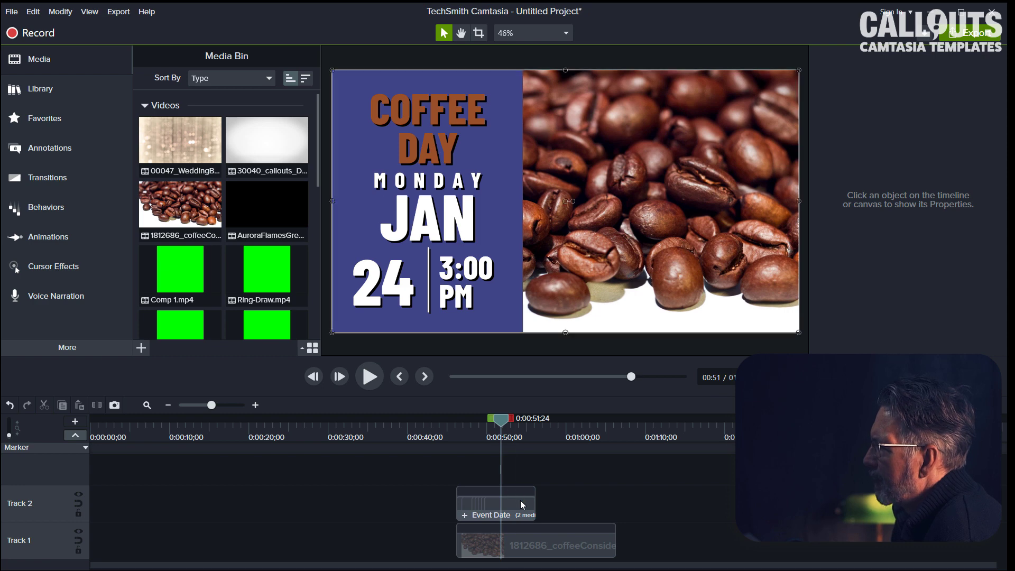
{"action": "left_click", "coordinate": [982, 151]}
{"action": "left_click", "coordinate": [971, 179]}
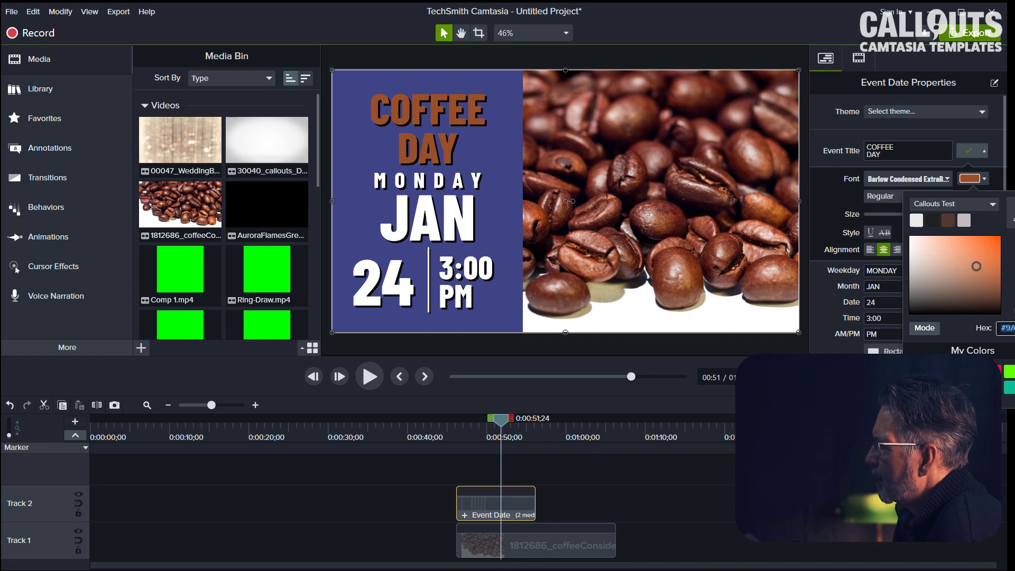
{"action": "left_click", "coordinate": [892, 266]}
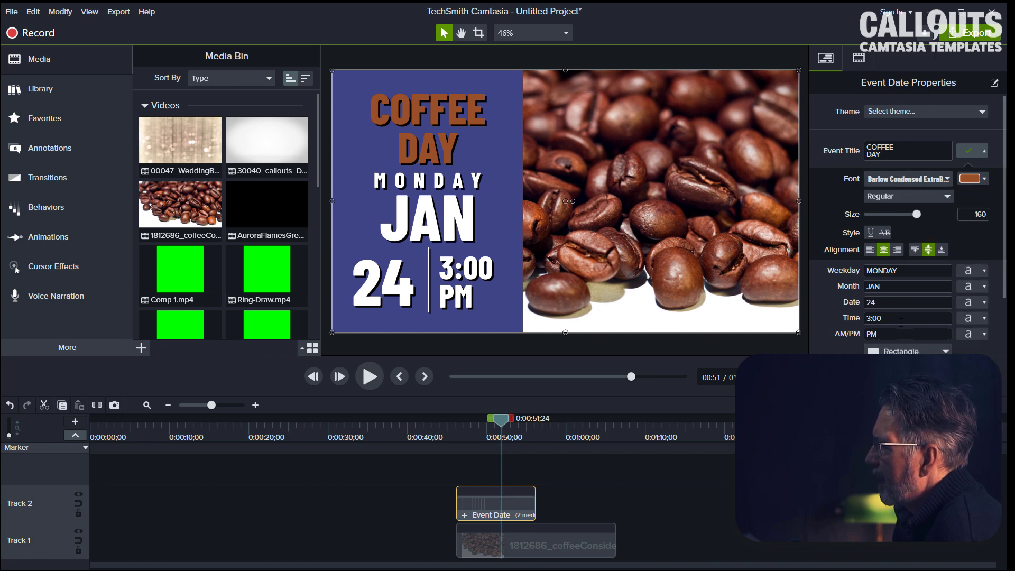
{"action": "left_click", "coordinate": [977, 302]}
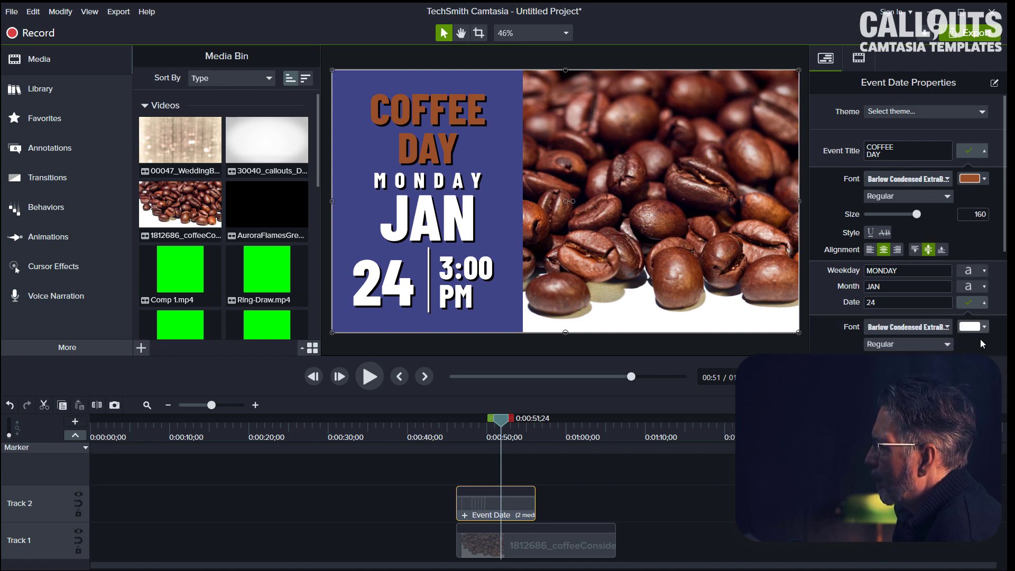
{"action": "left_click", "coordinate": [968, 327]}
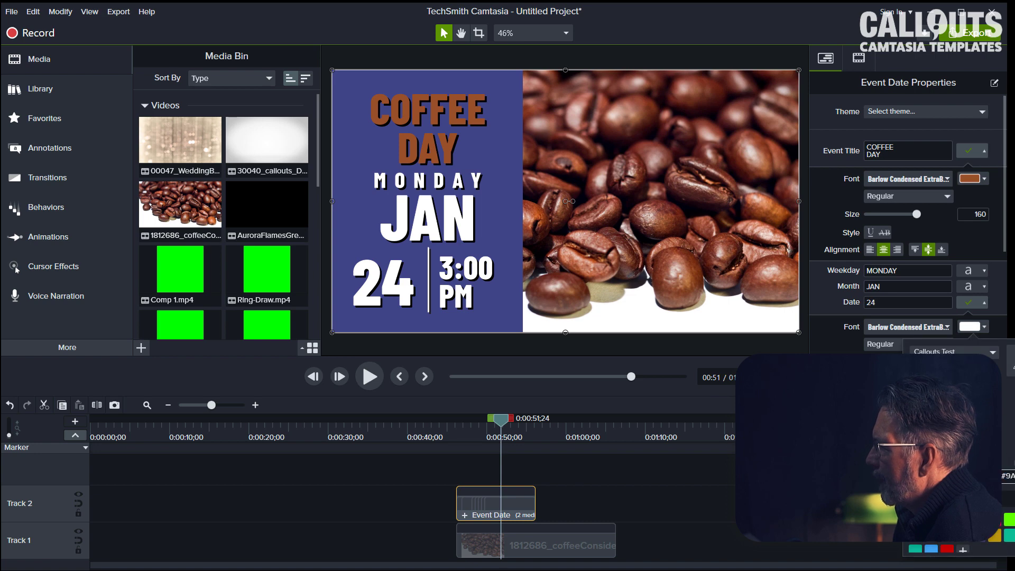
{"action": "left_click", "coordinate": [922, 373]}
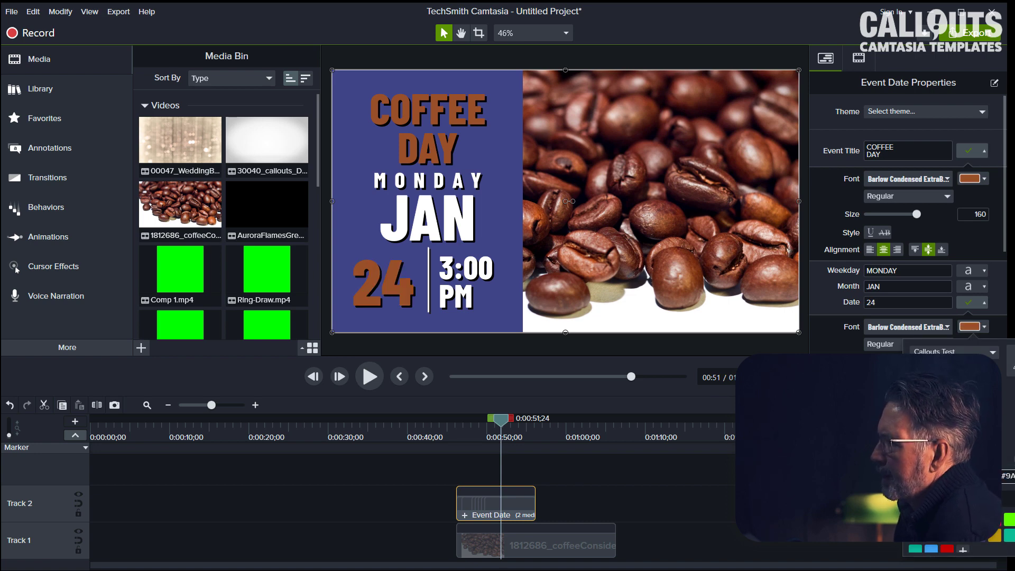
{"action": "key", "text": "Escape"}
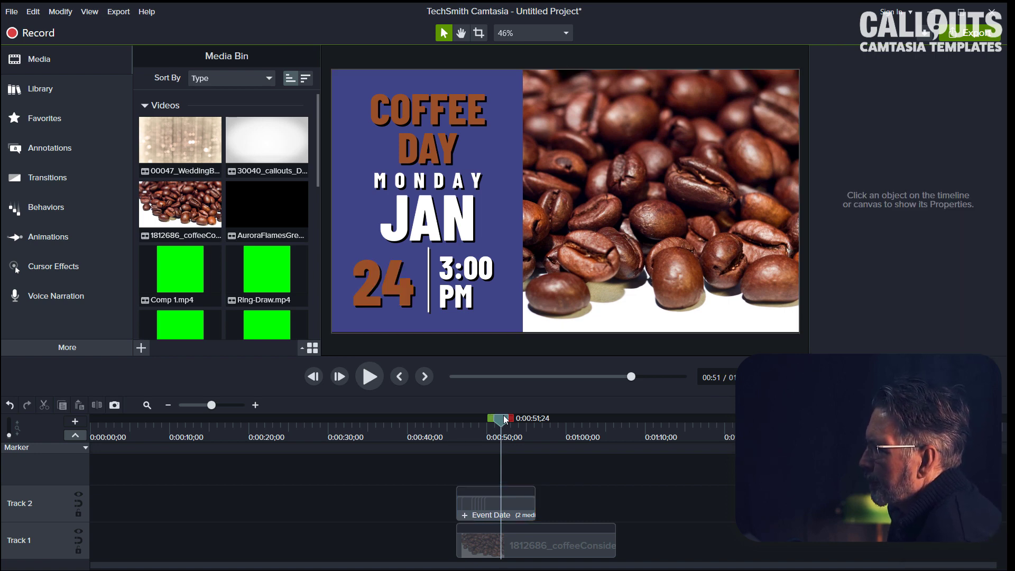
Set the Event Date panel background to bean-sampled light brown #B6765A, then rewind to about 0:00:46
{"action": "left_click", "coordinate": [526, 505]}
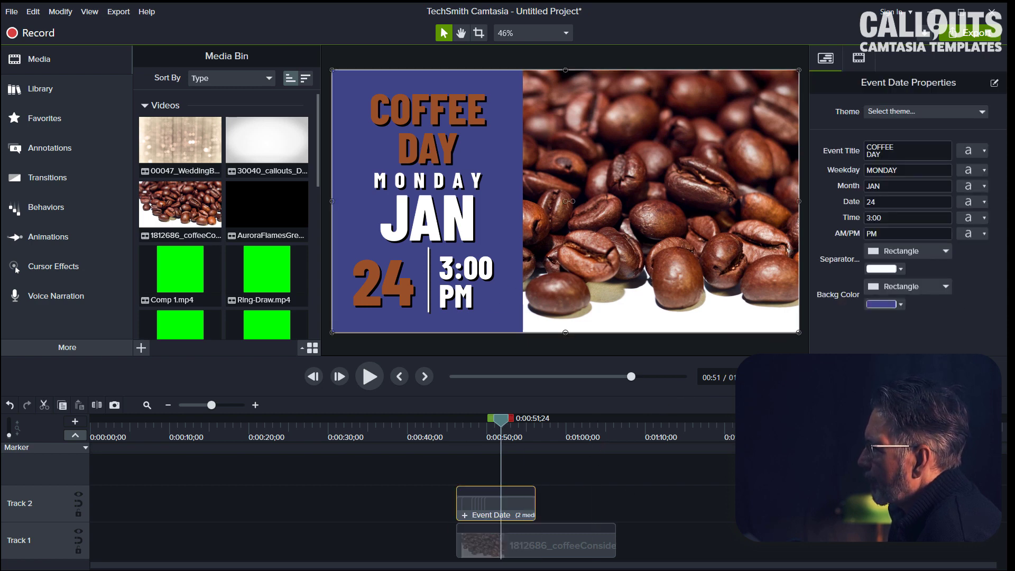
{"action": "left_click", "coordinate": [888, 307]}
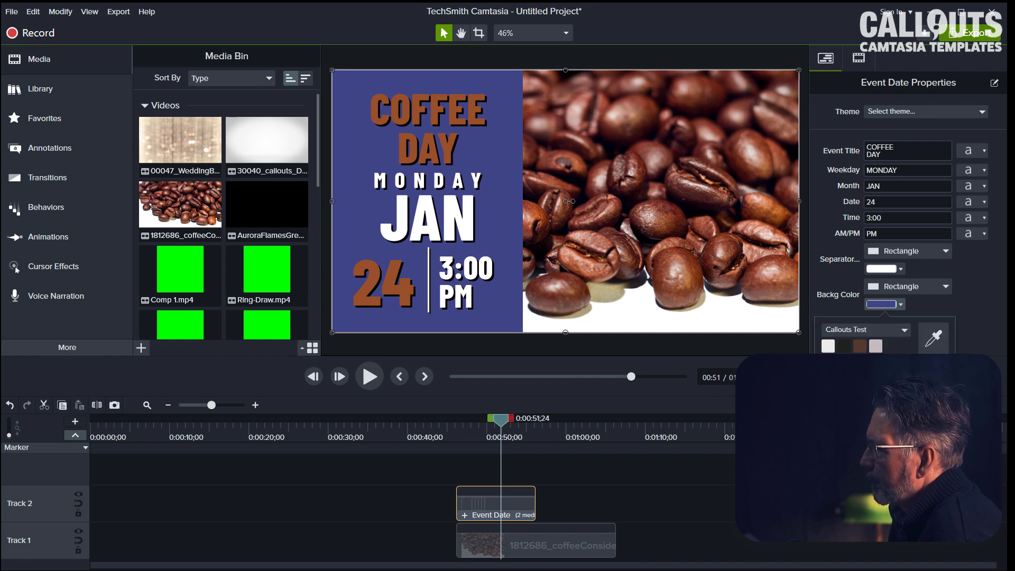
{"action": "left_click", "coordinate": [933, 336]}
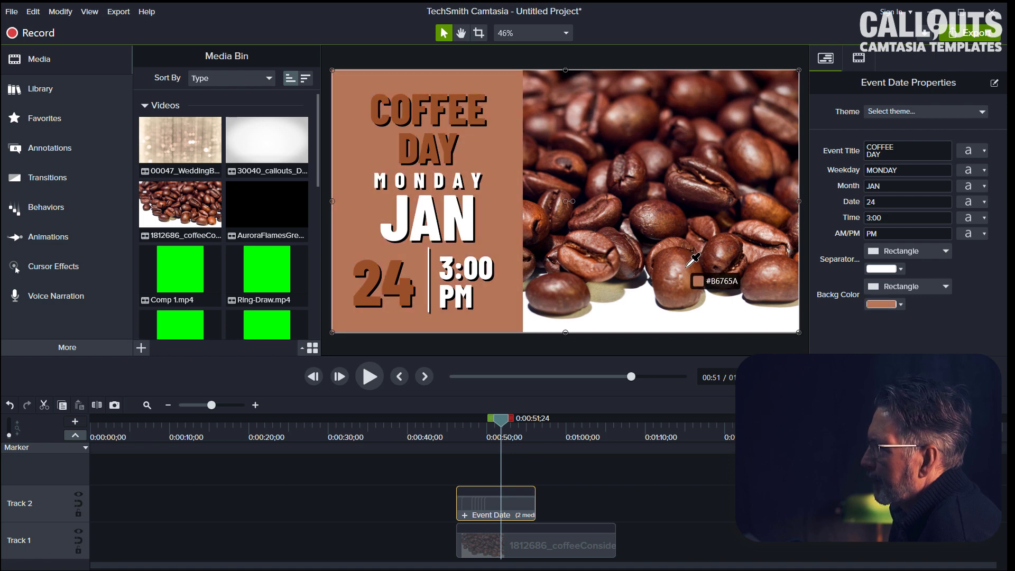
{"action": "left_click", "coordinate": [691, 260]}
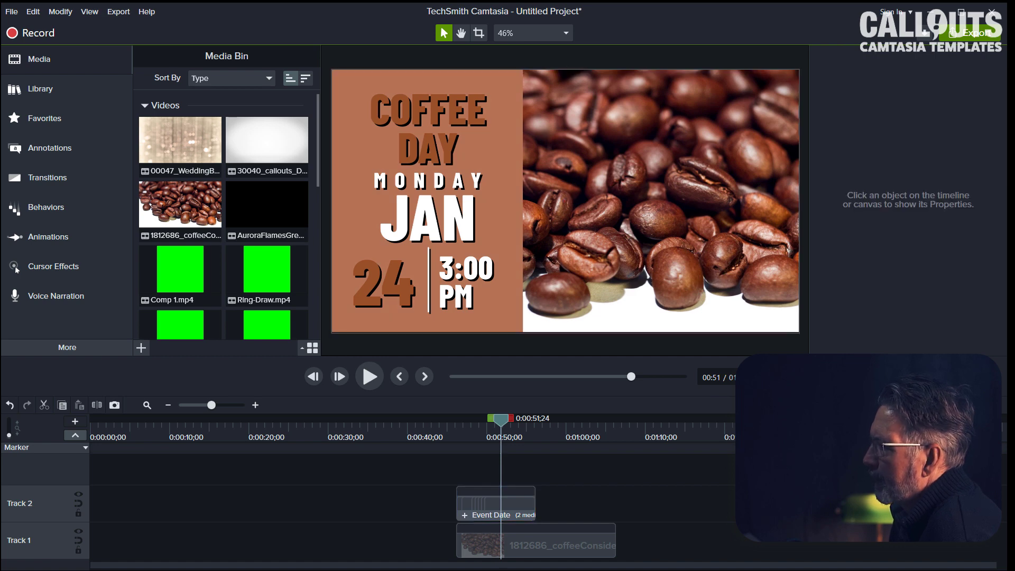
{"action": "left_click_drag", "start_coordinate": [501, 420], "coordinate": [453, 428]}
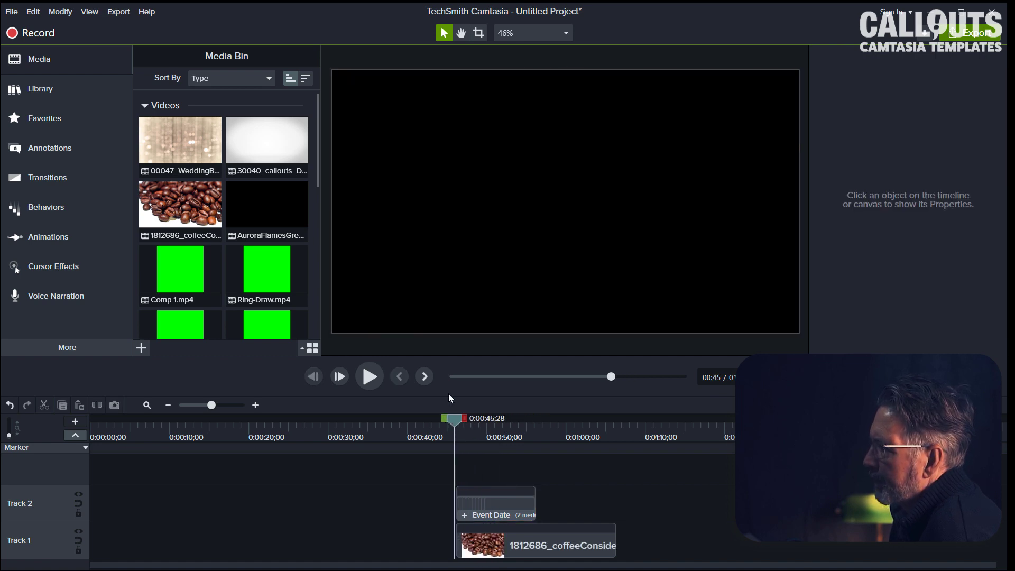
Play the timeline to watch the brown COFFEE DAY panel, stopping around 0:00:57
{"action": "left_click", "coordinate": [370, 376]}
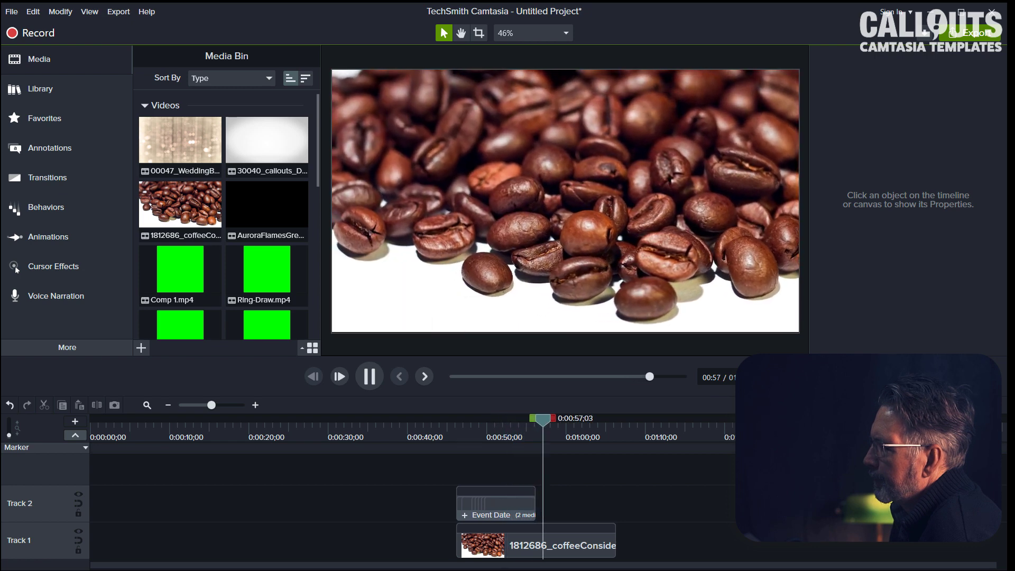
{"action": "key", "text": "space"}
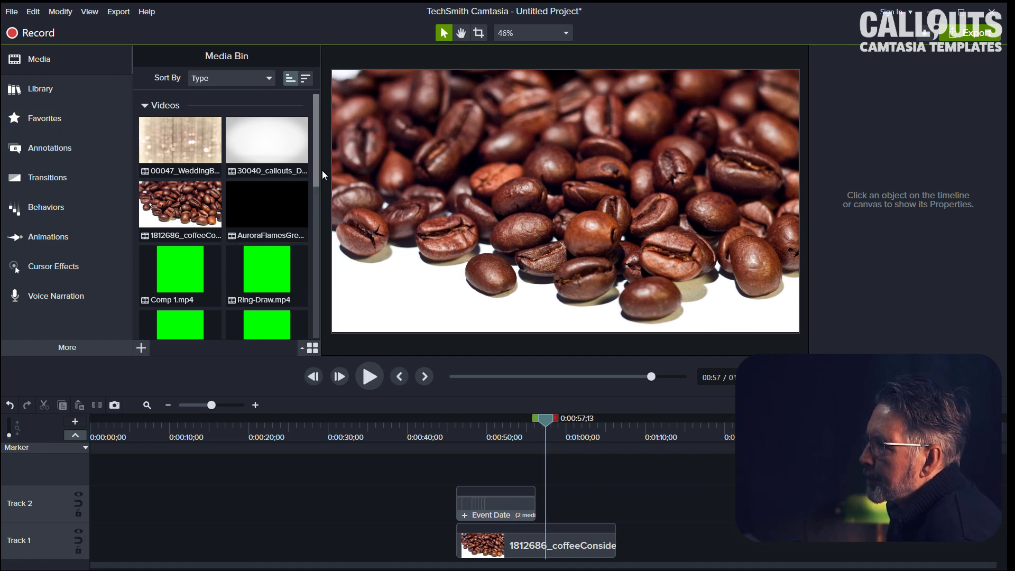
Show the Callouts templates Library and select the Calendar Black and White Background templates
{"action": "left_click", "coordinate": [32, 90]}
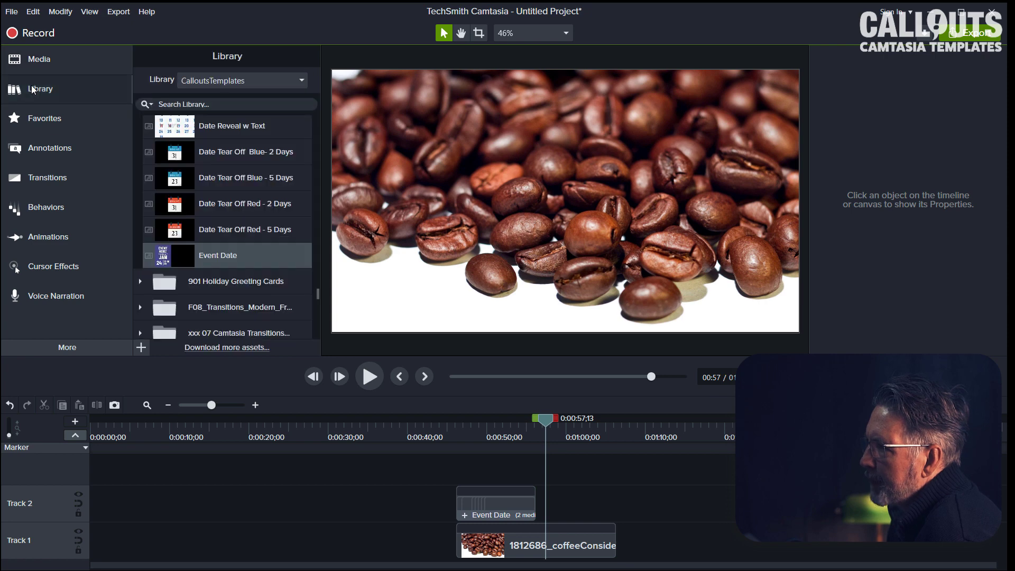
{"action": "scroll", "coordinate": [220, 186], "scroll_direction": "up", "scroll_amount": 10}
{"action": "scroll", "coordinate": [220, 184], "scroll_direction": "up", "scroll_amount": 4}
{"action": "scroll", "coordinate": [223, 158], "scroll_direction": "down", "scroll_amount": 5}
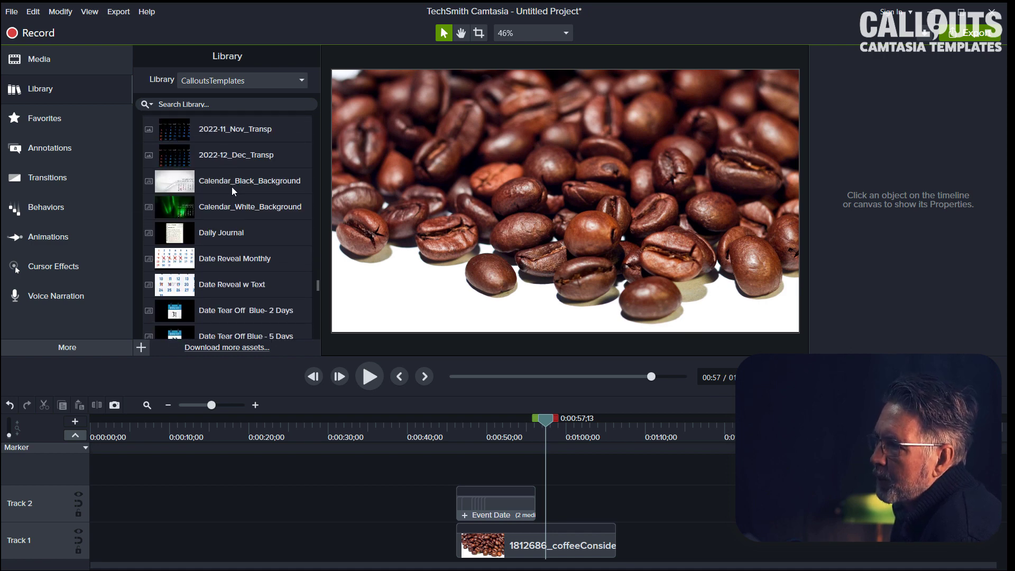
{"action": "scroll", "coordinate": [232, 186], "scroll_direction": "down", "scroll_amount": 1}
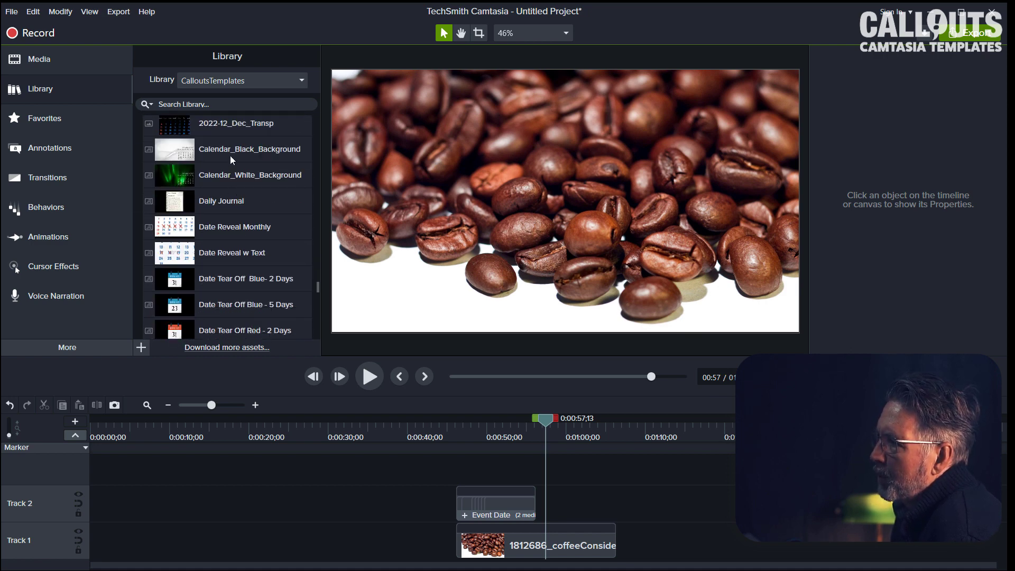
{"action": "left_click", "coordinate": [230, 156]}
{"action": "left_click", "coordinate": [233, 174]}
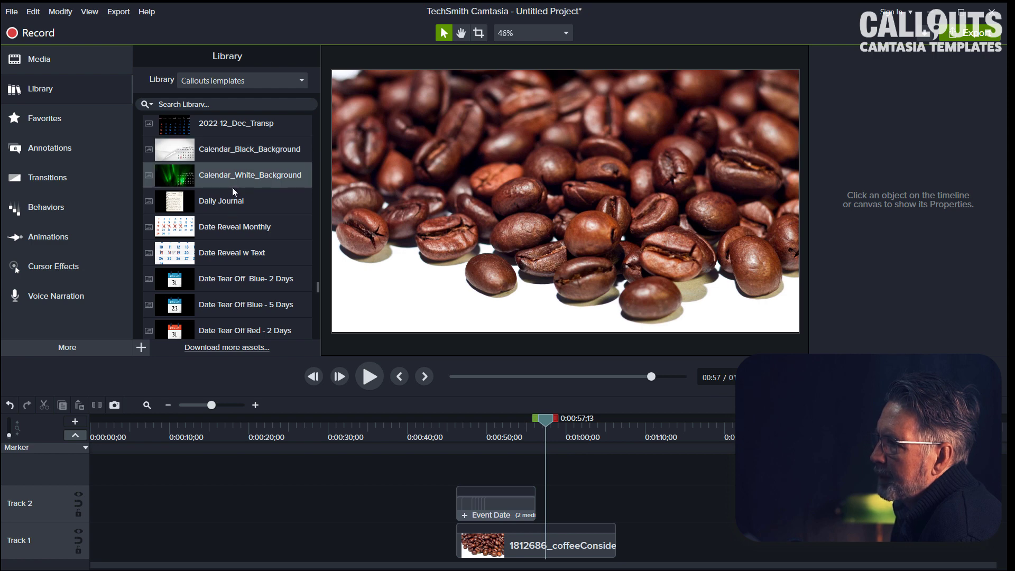
Browse through Daily Journal, Date Reveal Monthly, Date Reveal w Text, and Event Date templates
{"action": "left_click", "coordinate": [224, 205]}
{"action": "scroll", "coordinate": [238, 220], "scroll_direction": "down", "scroll_amount": 1}
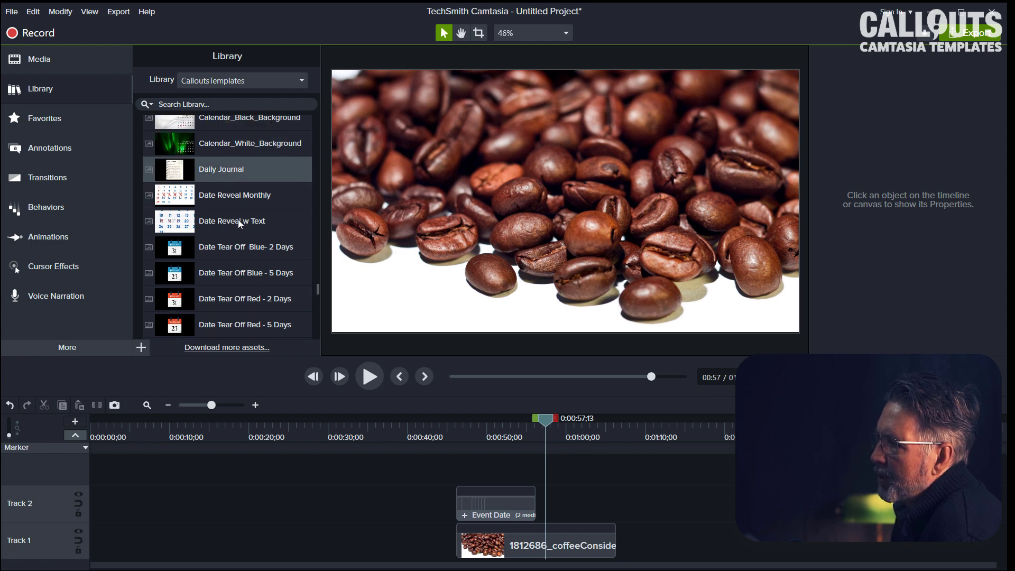
{"action": "left_click", "coordinate": [236, 197]}
{"action": "left_click", "coordinate": [240, 224]}
{"action": "scroll", "coordinate": [248, 218], "scroll_direction": "down", "scroll_amount": 2}
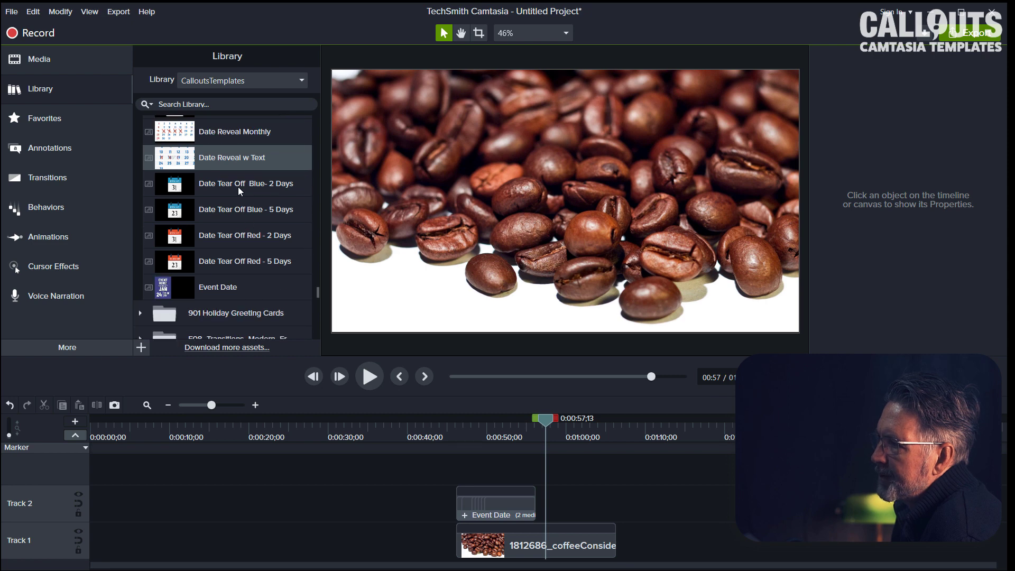
{"action": "left_click", "coordinate": [219, 293]}
{"action": "scroll", "coordinate": [269, 229], "scroll_direction": "down", "scroll_amount": 1}
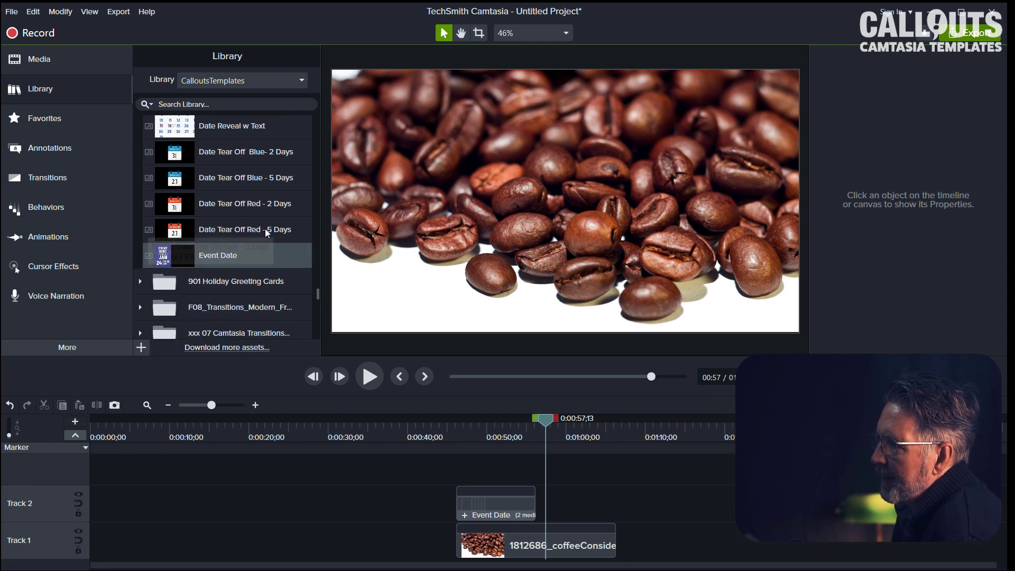